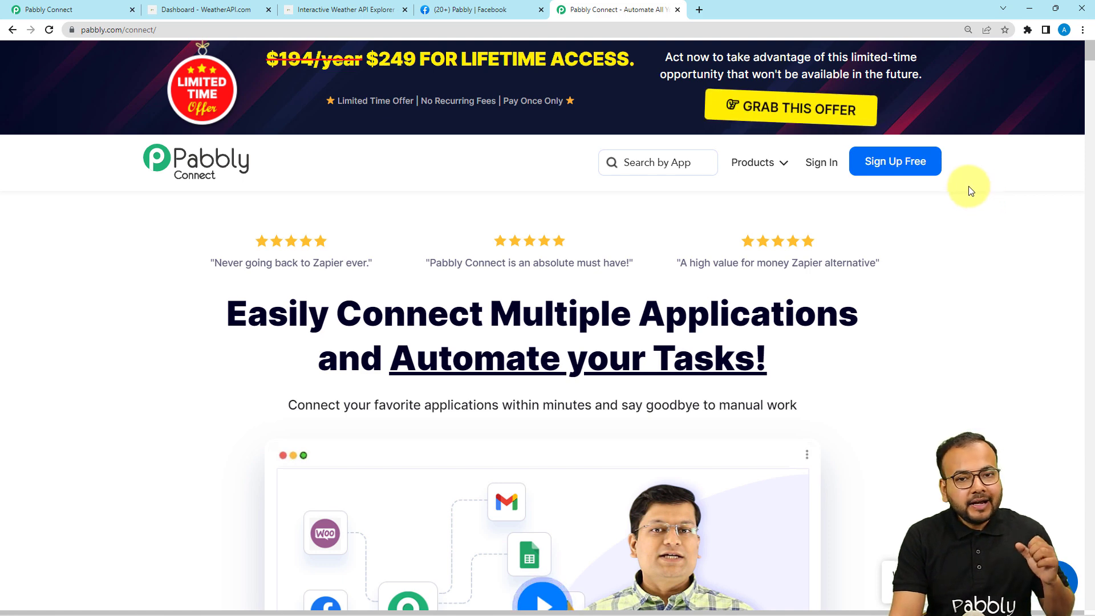
# - Switch to the Pabbly Connect dashboard and create a workflow named "Share Weather Forecast on Facebook Daily"
pyautogui.click(752, 164)
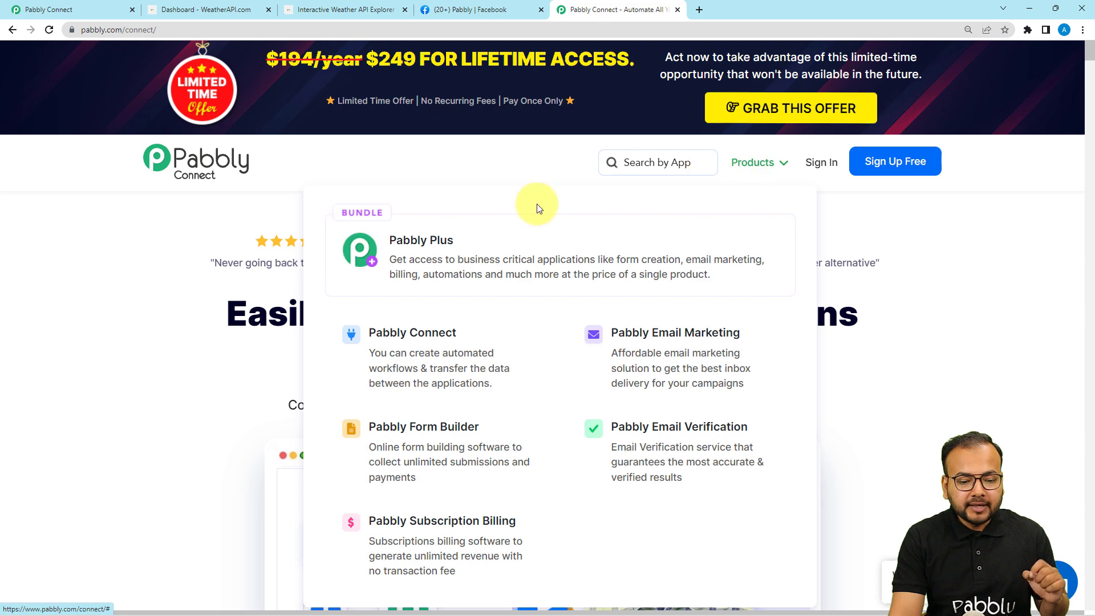
pyautogui.click(80, 10)
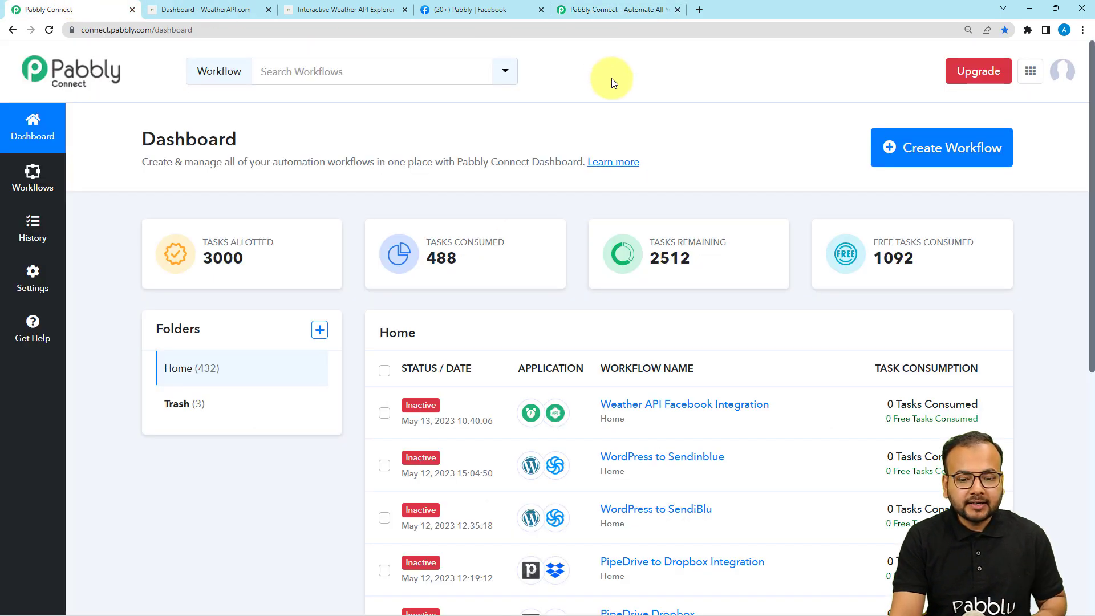
pyautogui.click(936, 146)
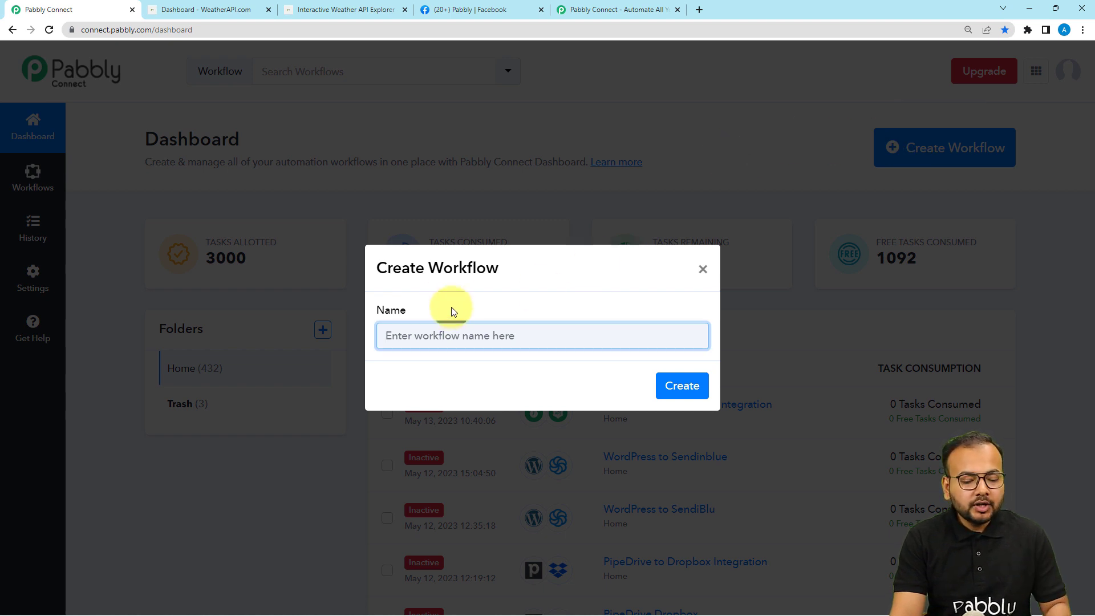
pyautogui.write('Share Weather Forecast on Facebook Daily')
pyautogui.click(577, 399)
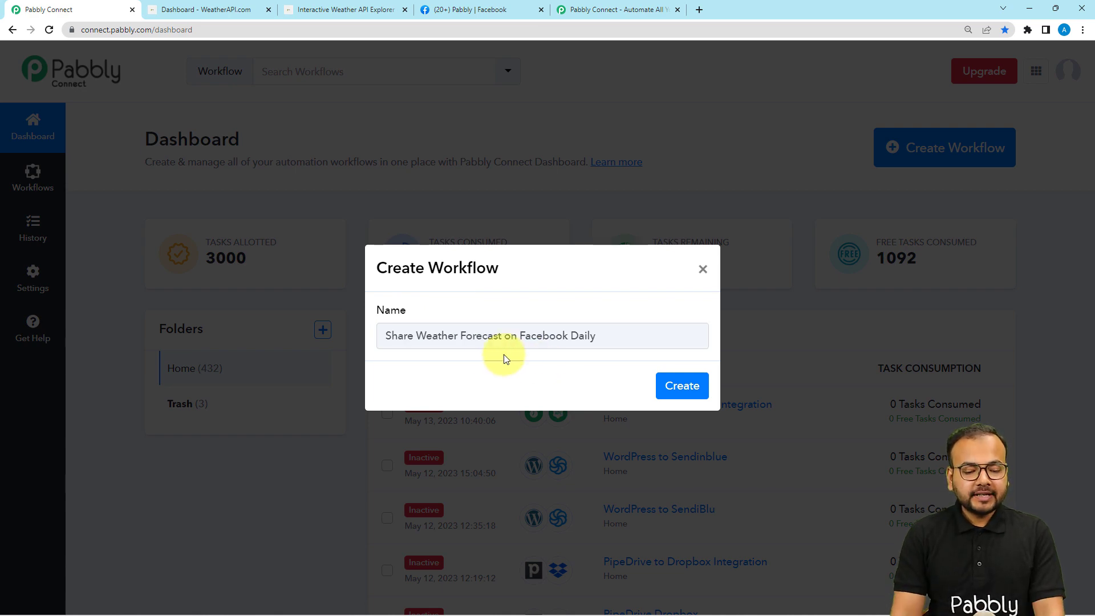
pyautogui.click(685, 386)
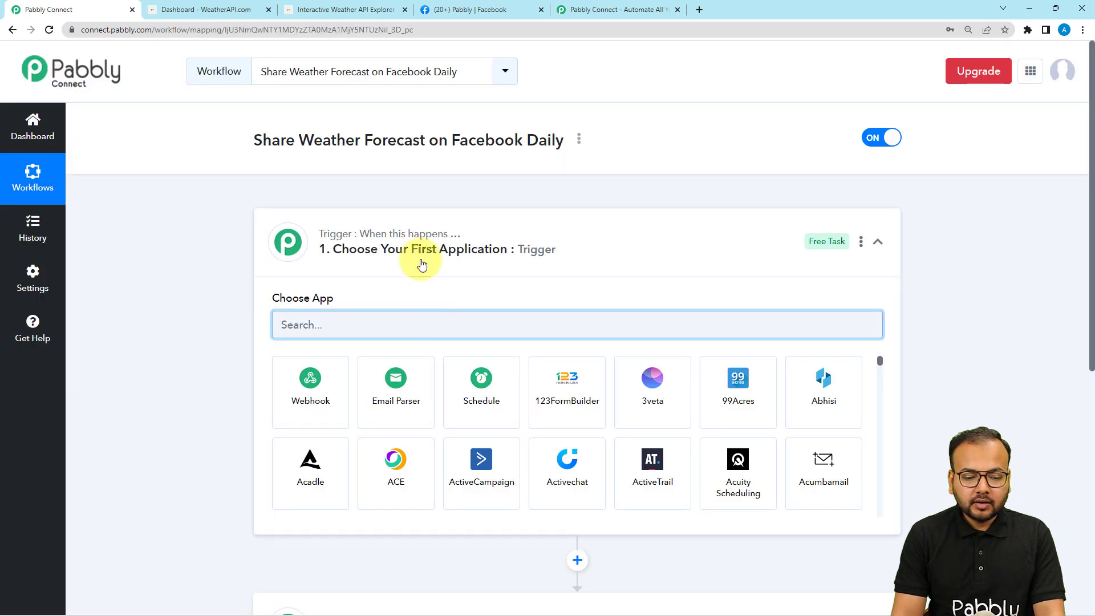
# - Choose Schedule by Pabbly as the workflow's trigger application
pyautogui.click(421, 263)
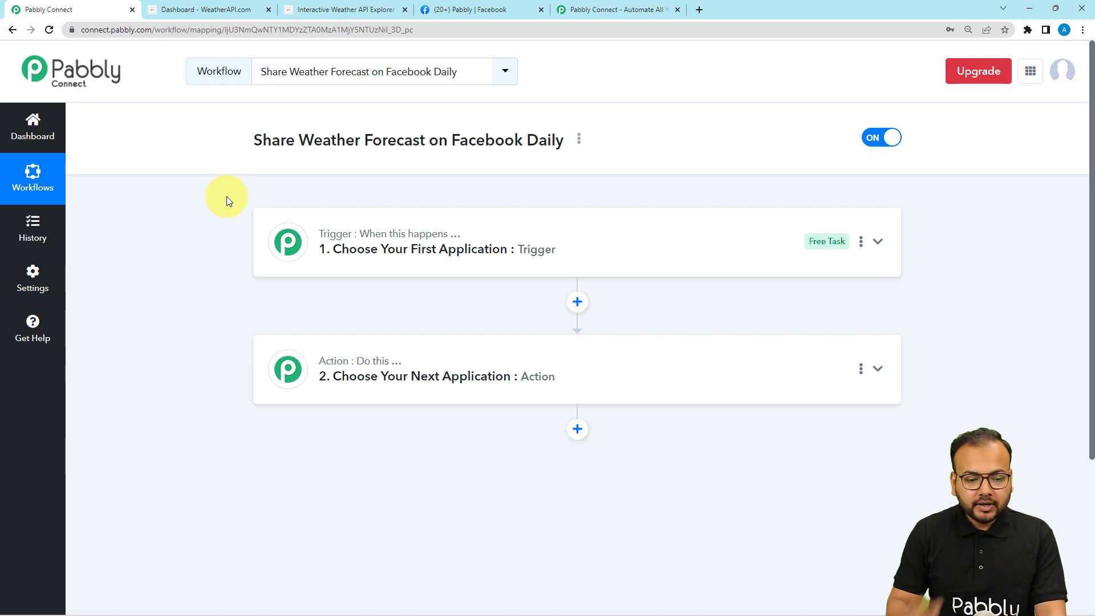
pyautogui.click(420, 263)
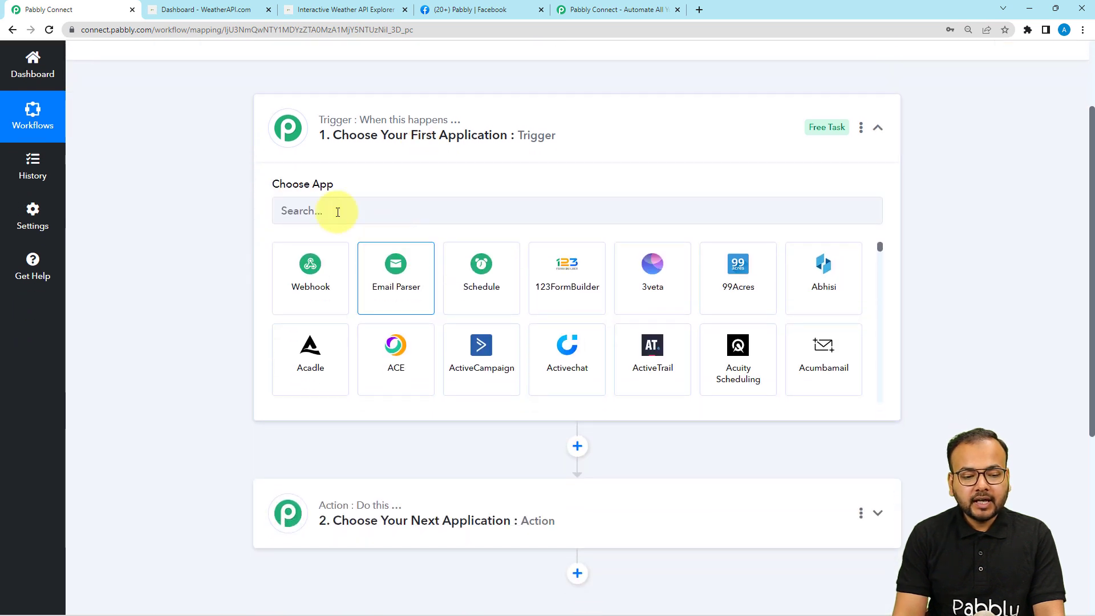
pyautogui.click(337, 211)
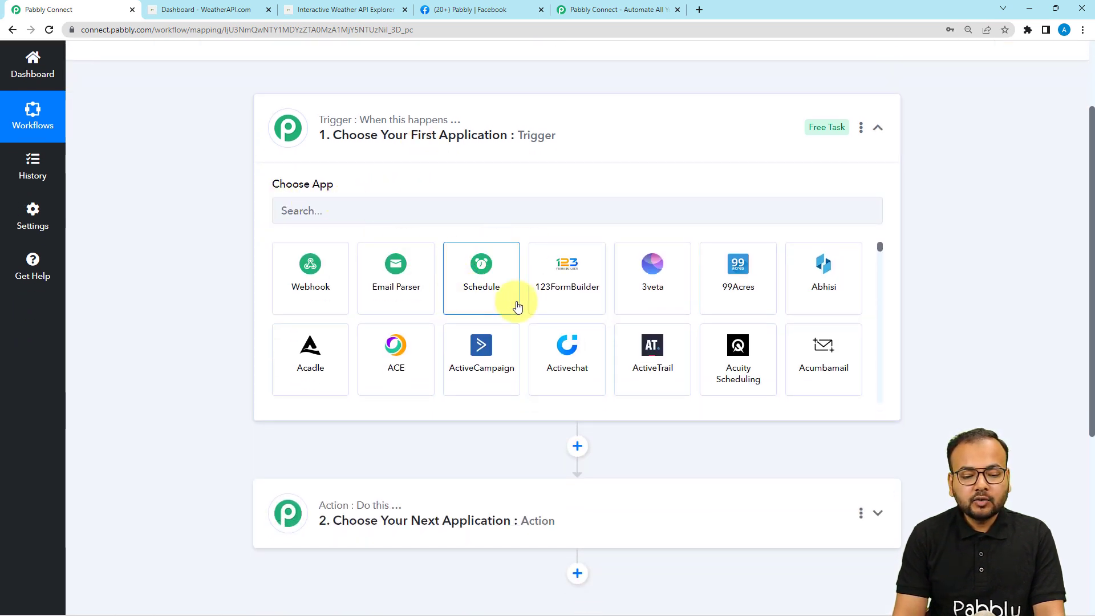
pyautogui.click(473, 288)
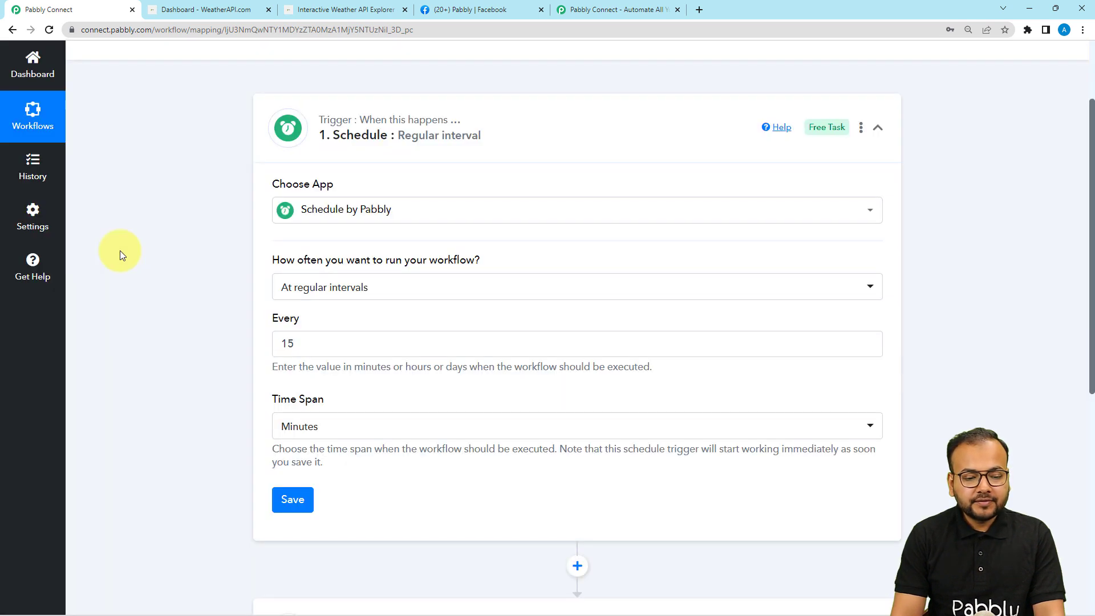
# - Set the schedule trigger to run every day at 07:00 AM and save it
pyautogui.scroll(-1, 119, 251)
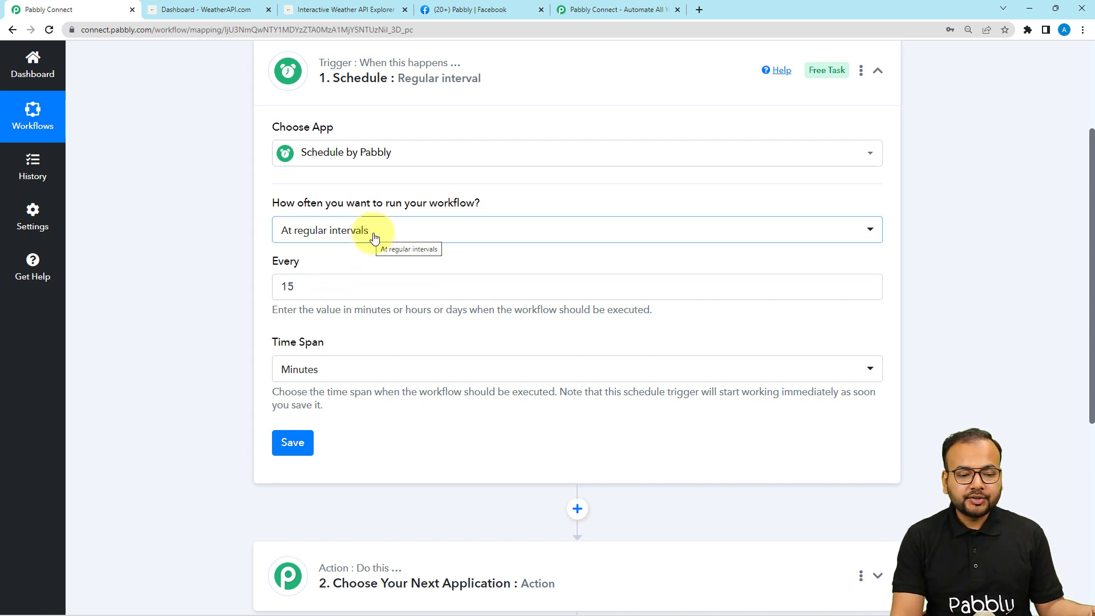
pyautogui.click(317, 230)
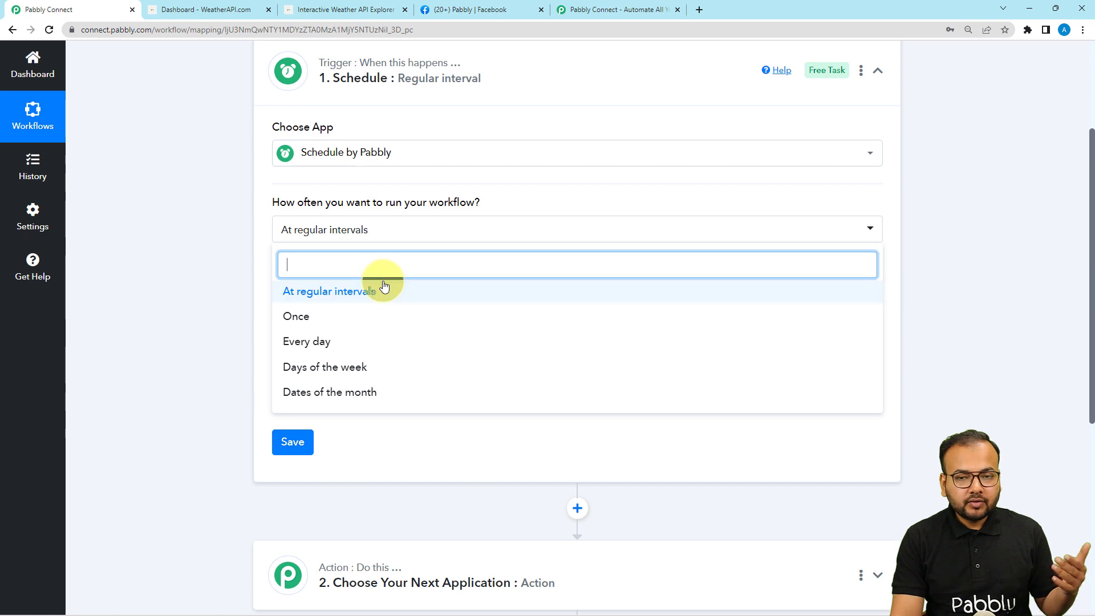
pyautogui.click(293, 342)
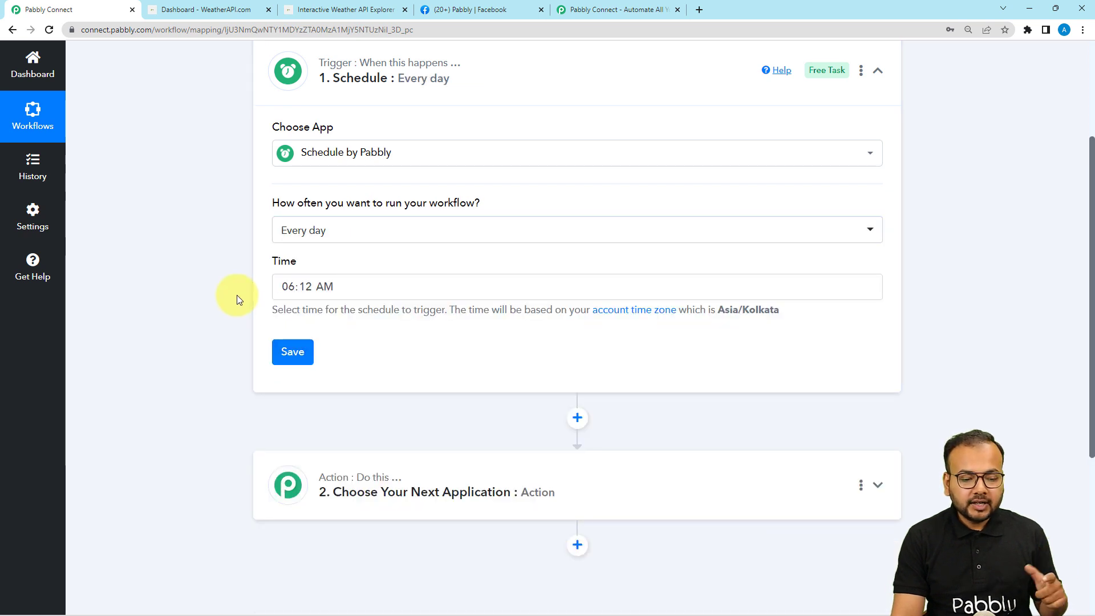
pyautogui.click(324, 287)
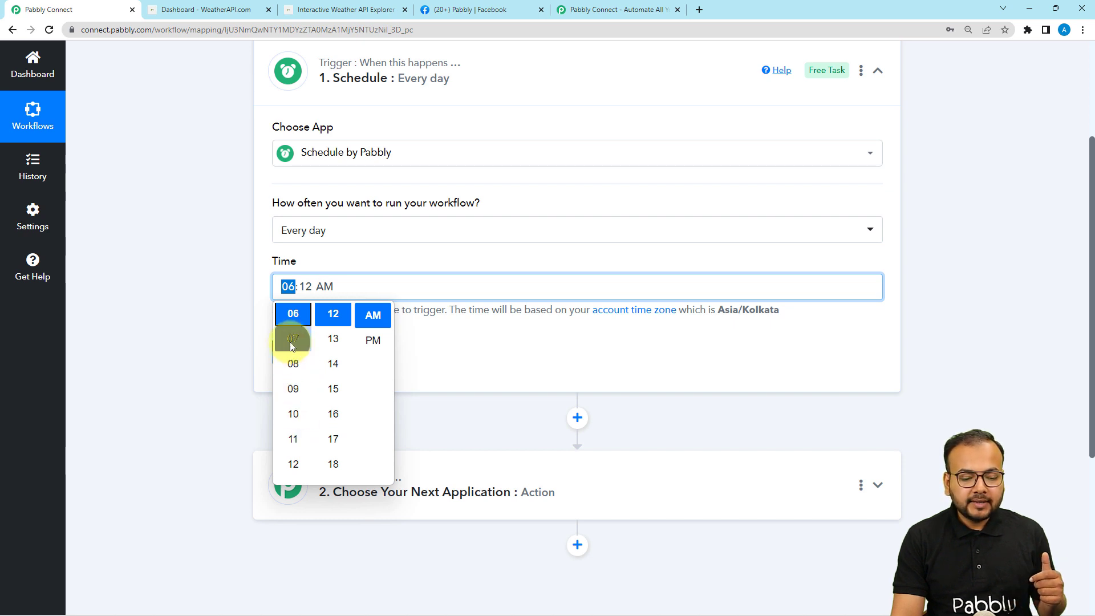
pyautogui.scroll(5, 336, 347)
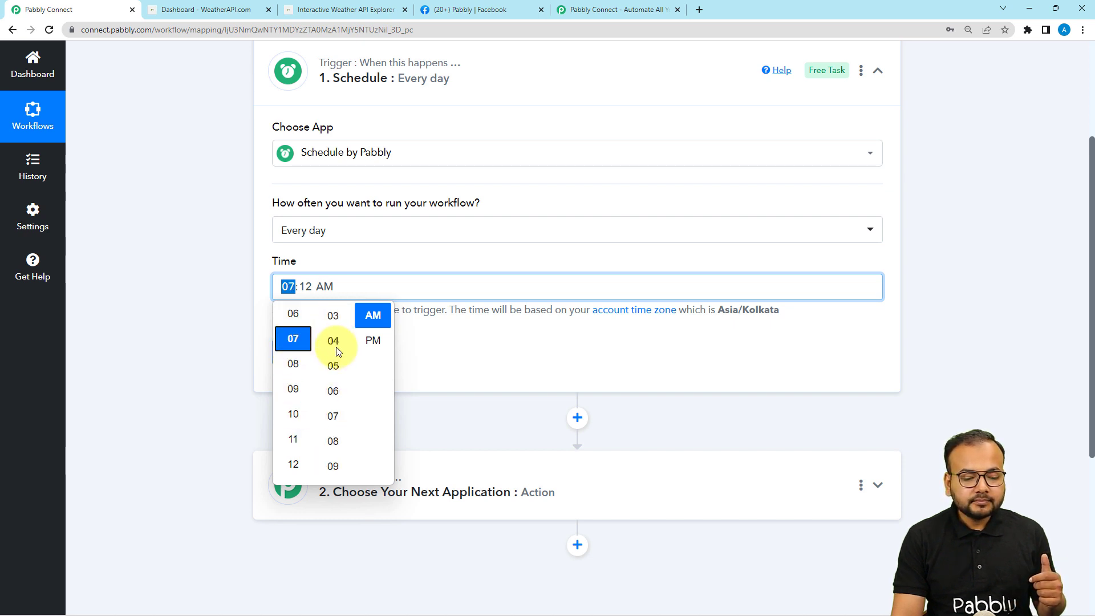
pyautogui.click(334, 321)
pyautogui.click(432, 337)
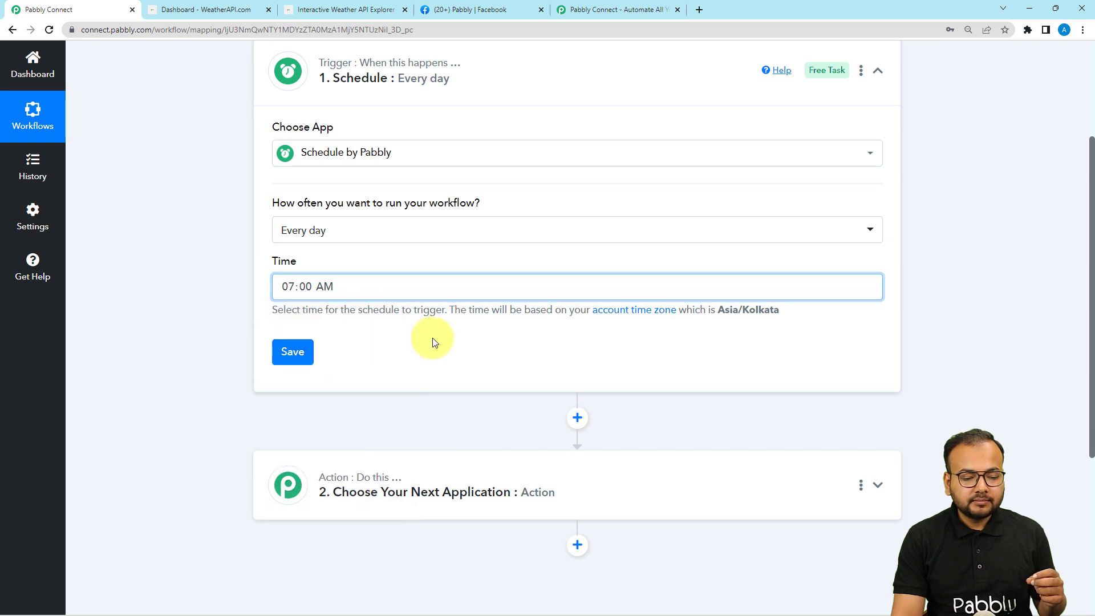
pyautogui.click(293, 353)
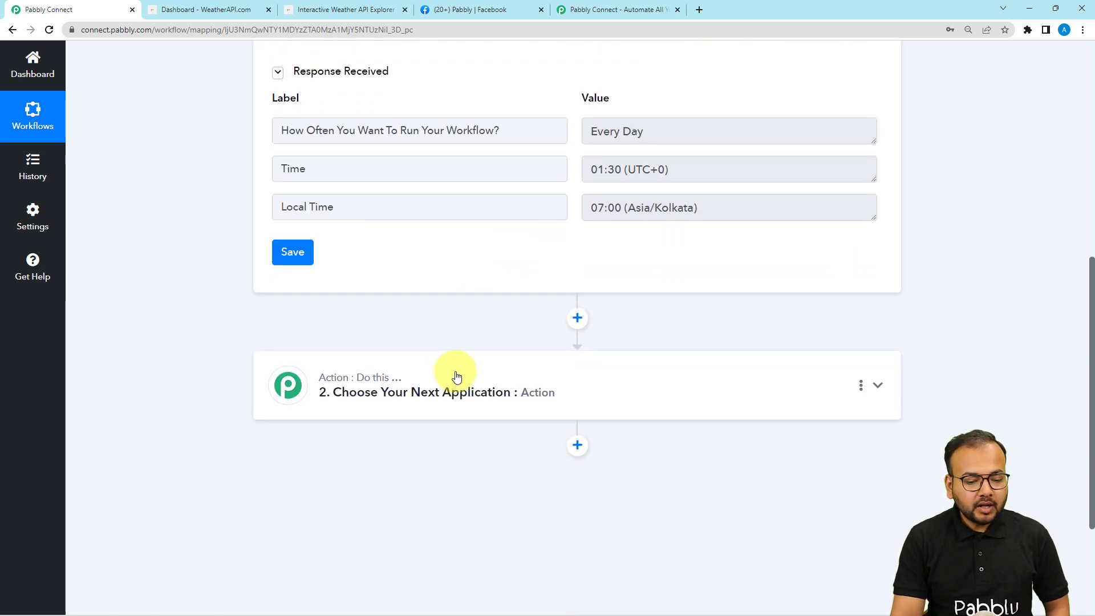
# - Open the workflow's action step, then review the request settings and Forecast parameters in WeatherAPI's Interactive API Explorer
pyautogui.scroll(-3, 227, 372)
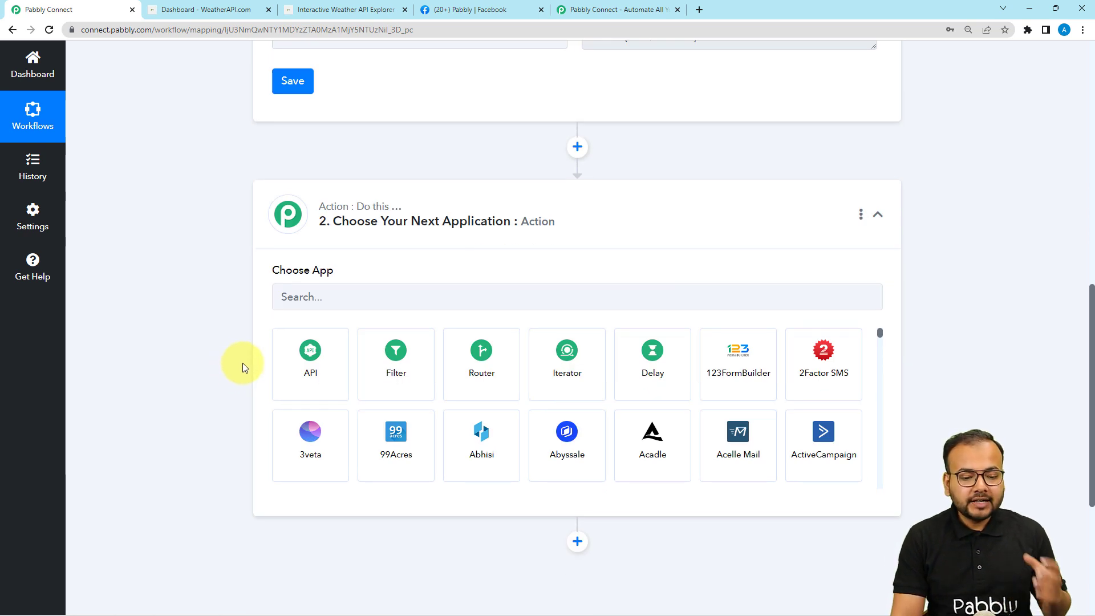
pyautogui.click(238, 14)
pyautogui.click(292, 9)
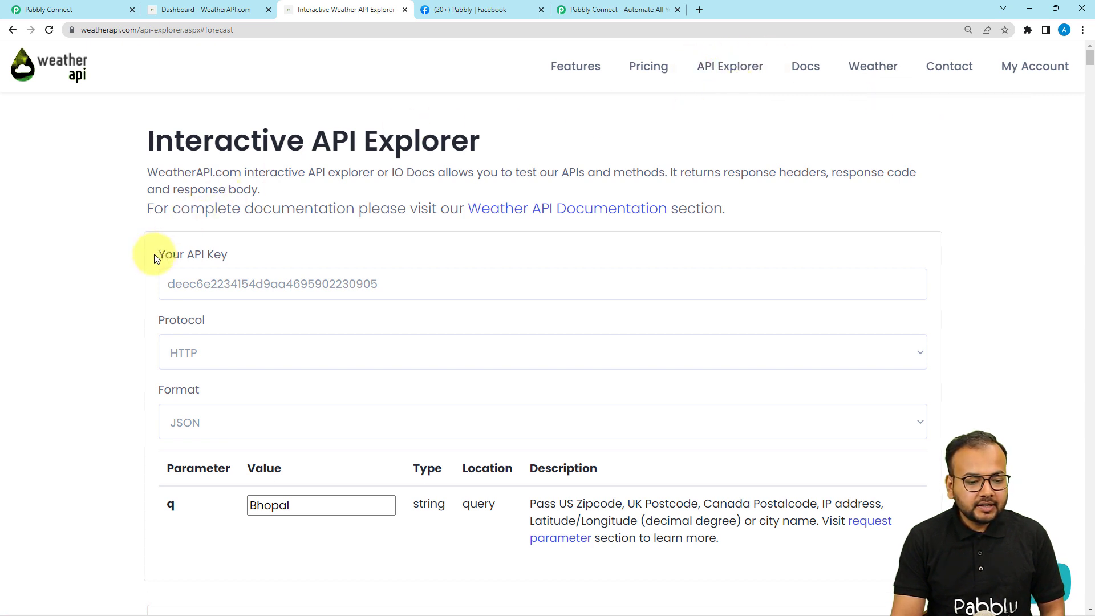
pyautogui.scroll(-1, 382, 295)
pyautogui.scroll(-1, 386, 295)
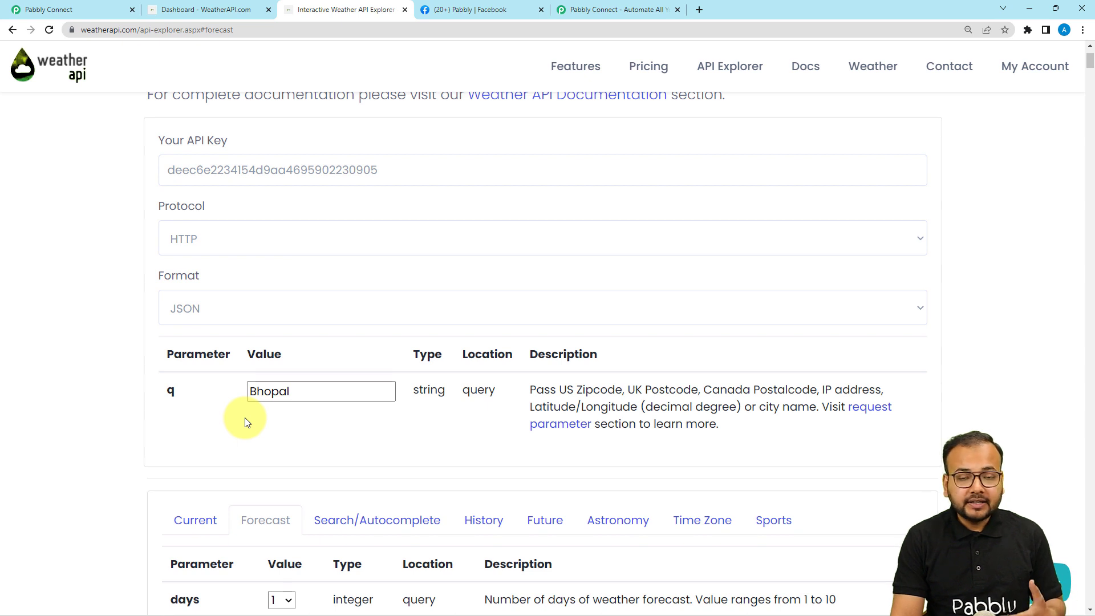
pyautogui.scroll(-2, 245, 421)
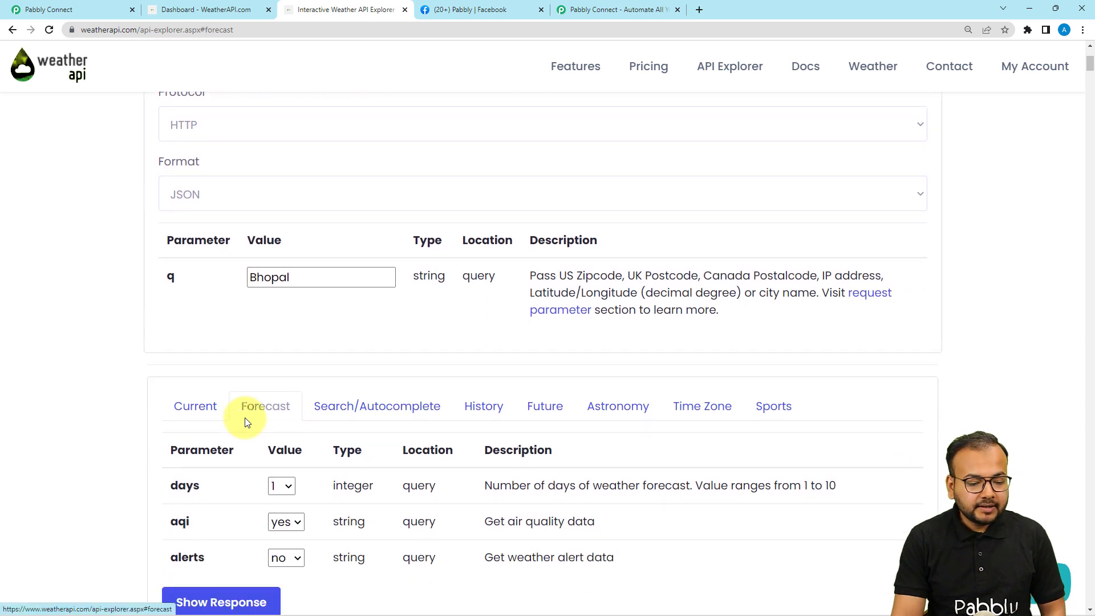
pyautogui.scroll(-1, 245, 416)
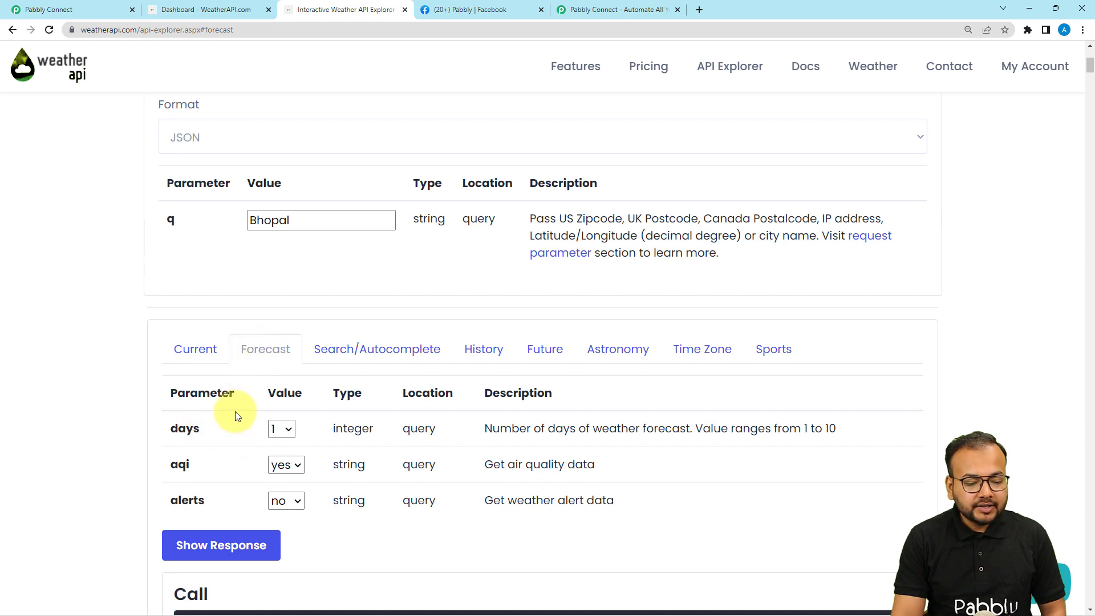
pyautogui.scroll(4, 111, 320)
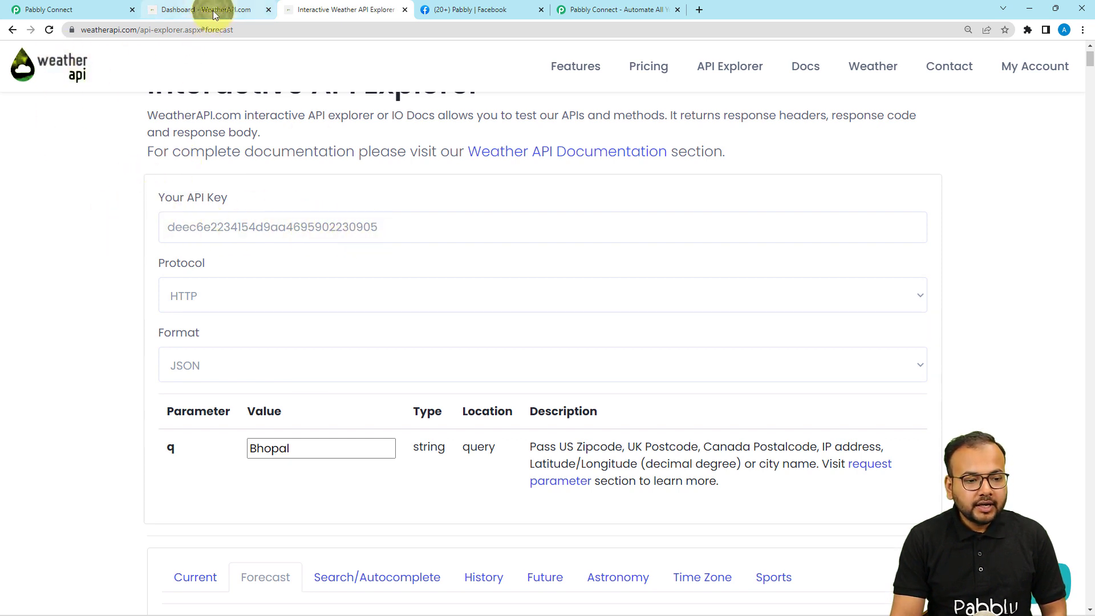
# - Check the API key on the WeatherAPI account dashboard and return to the API Explorer's key field
pyautogui.click(1047, 78)
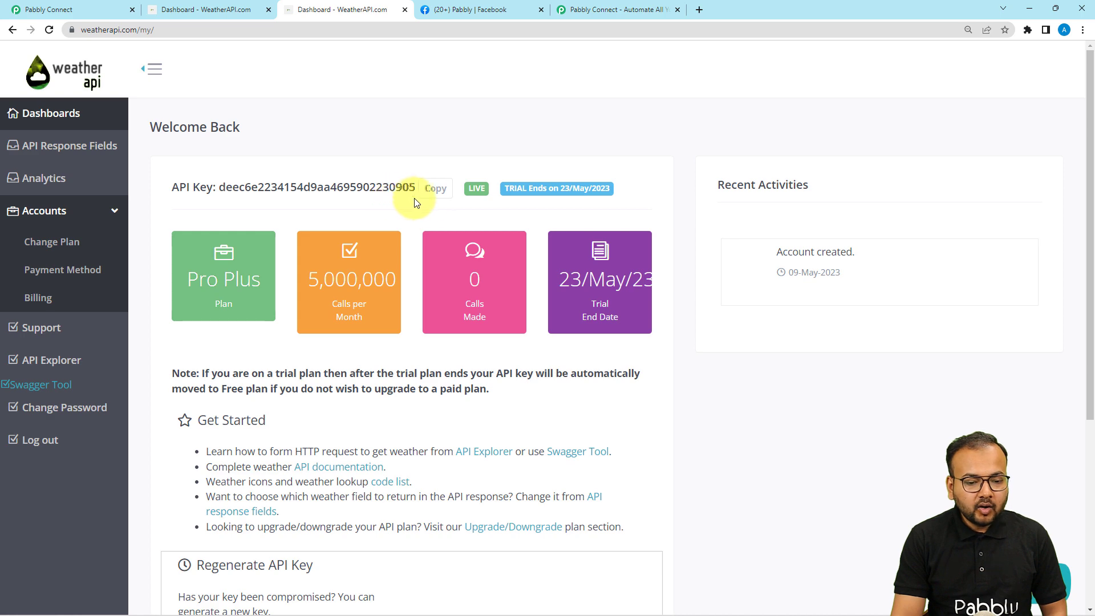
pyautogui.click(14, 28)
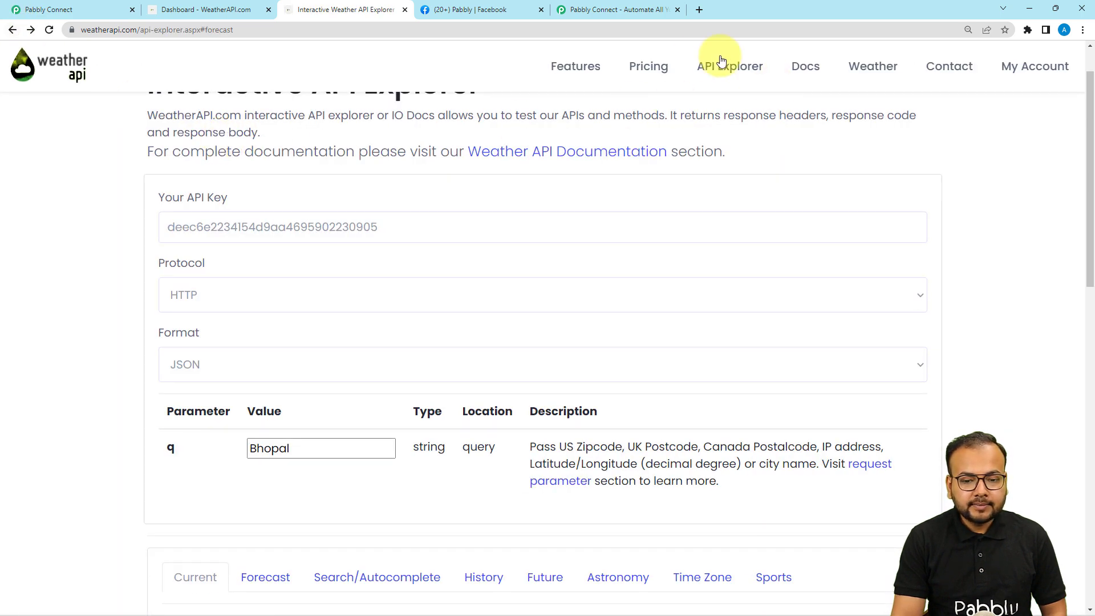
pyautogui.scroll(1, 718, 63)
pyautogui.click(355, 283)
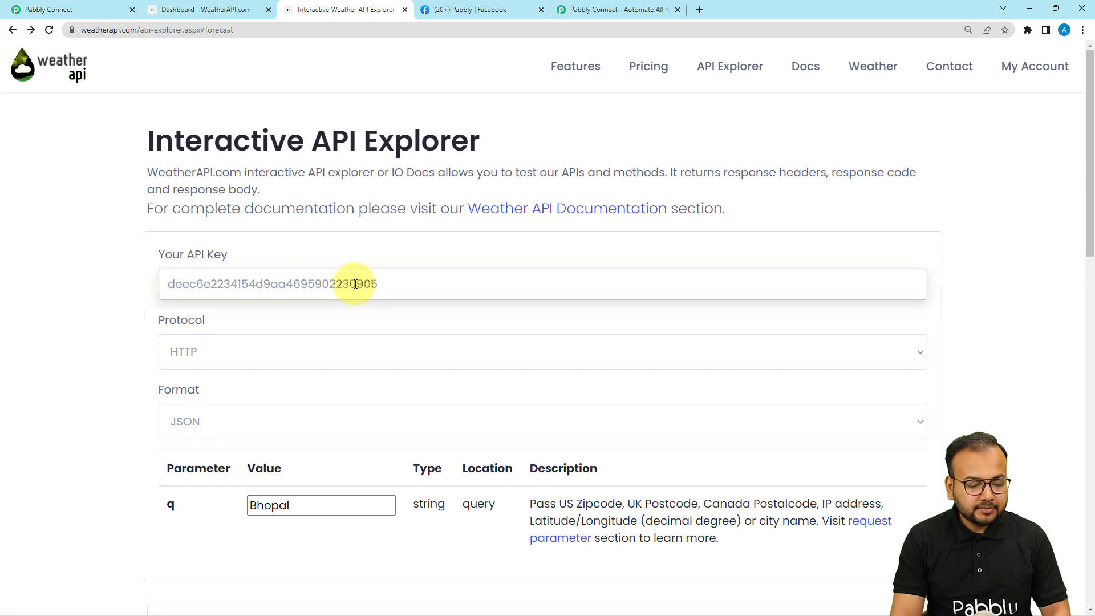
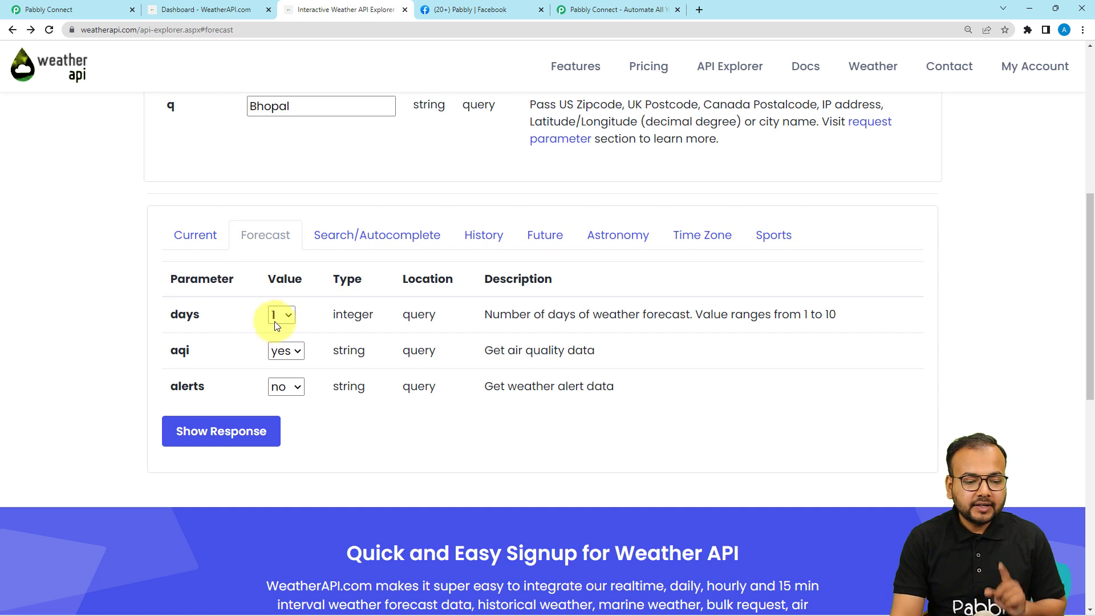
# - Show the Forecast response for Bhopal with days 1, aqi yes and alerts no, and review the call URL and response headers
pyautogui.scroll(-1, 229, 338)
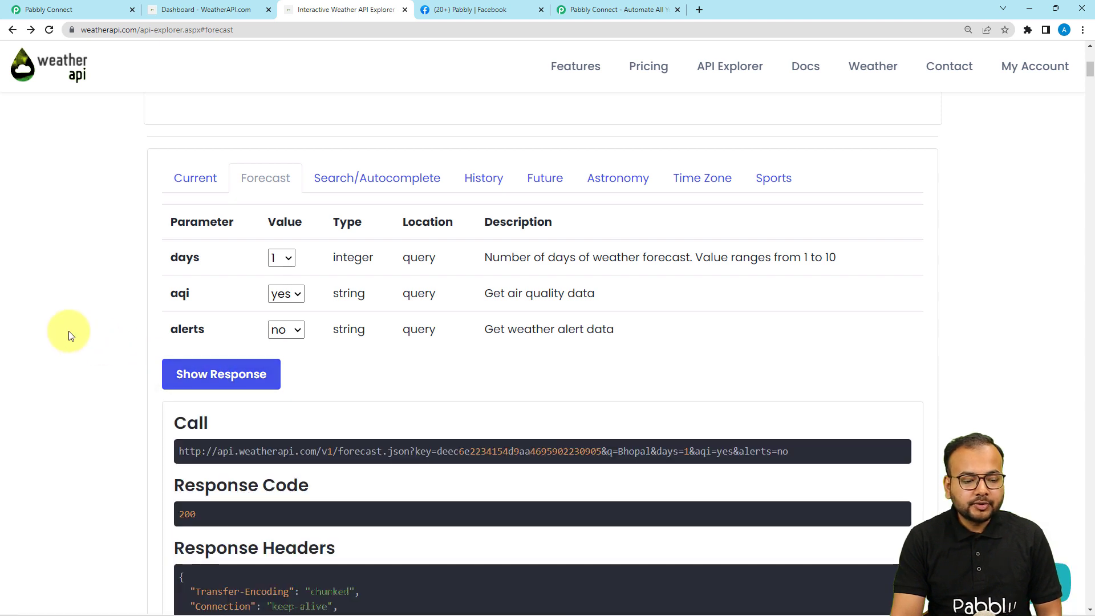
pyautogui.scroll(-2, 68, 335)
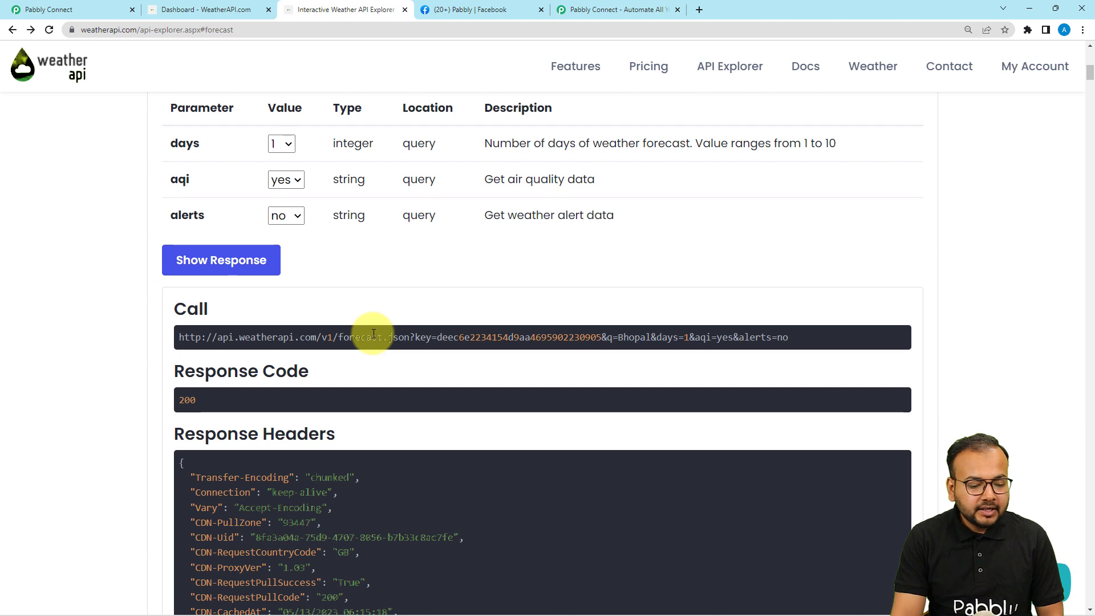
pyautogui.scroll(-1, 374, 334)
pyautogui.scroll(-3, 373, 333)
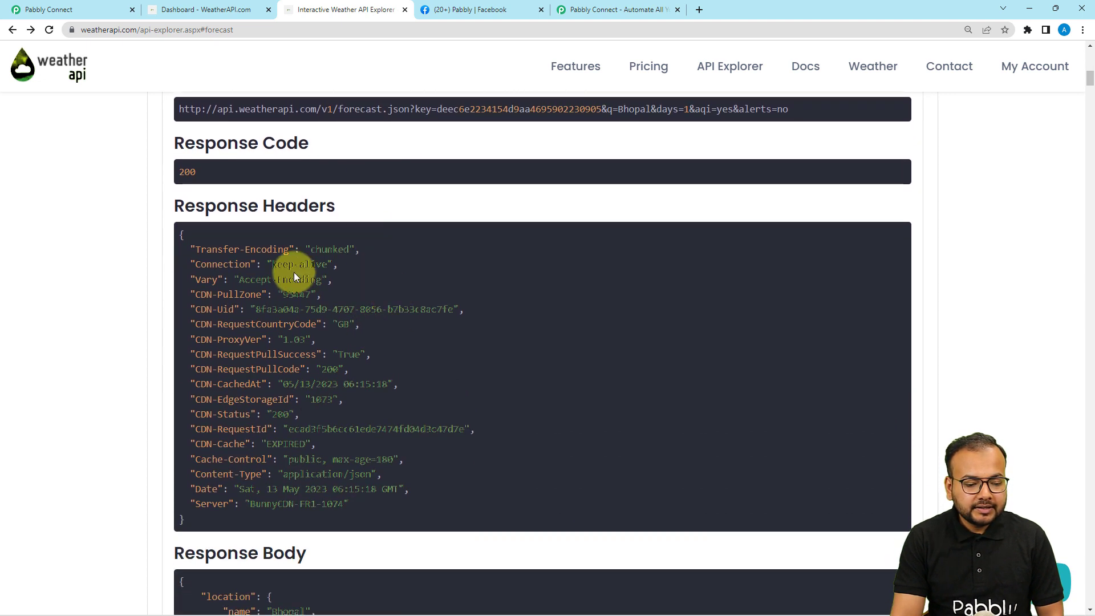
pyautogui.scroll(3, 122, 420)
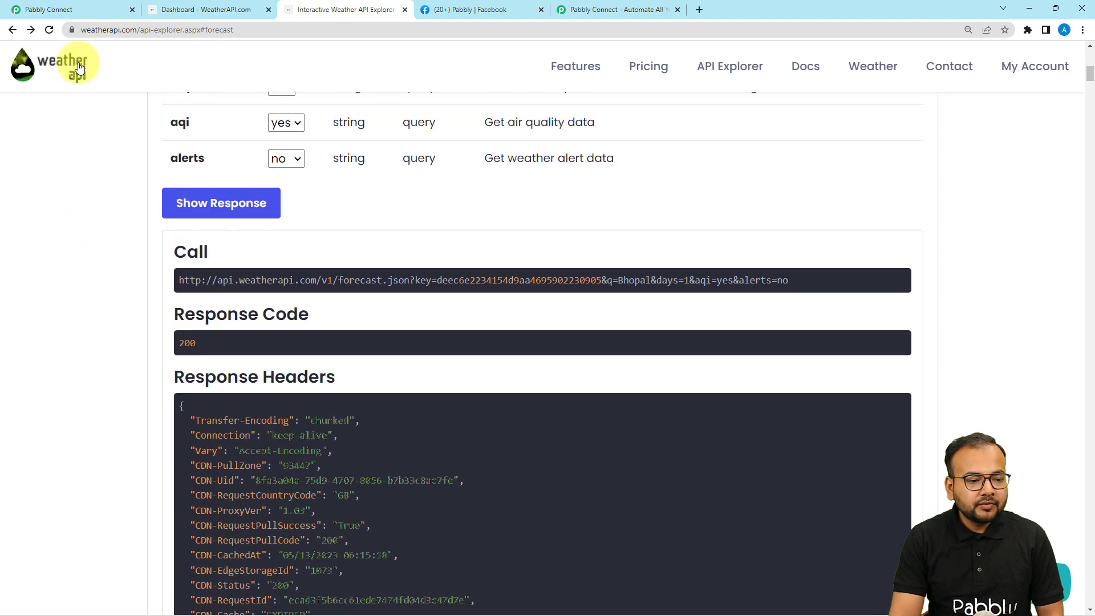
# - Switch to Pabbly Connect and choose API by Pabbly as the action application with GET as the action event
pyautogui.click(90, 11)
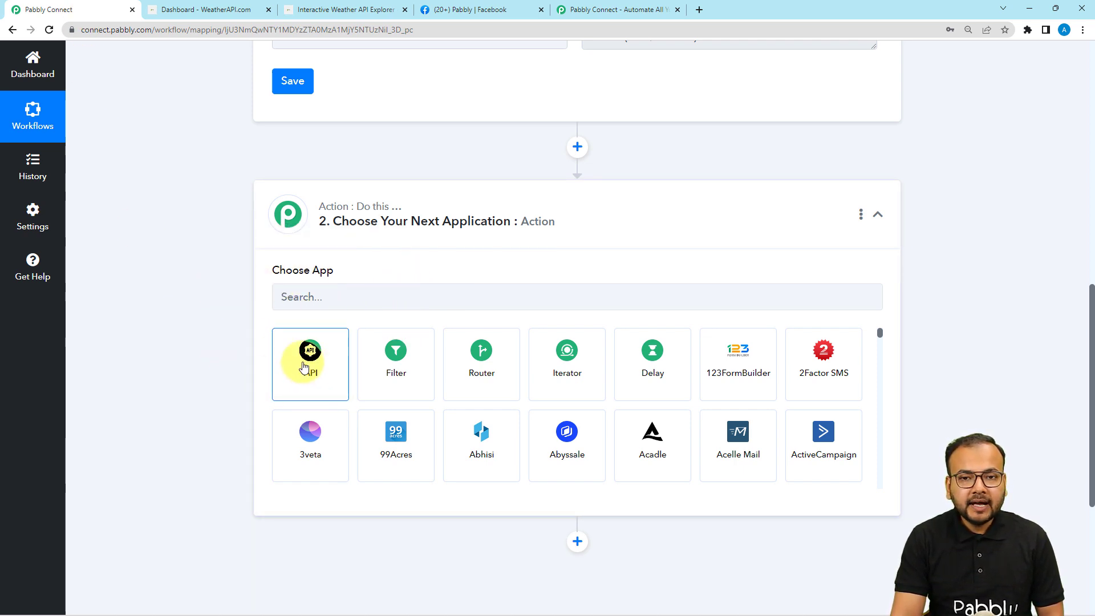
pyautogui.click(280, 381)
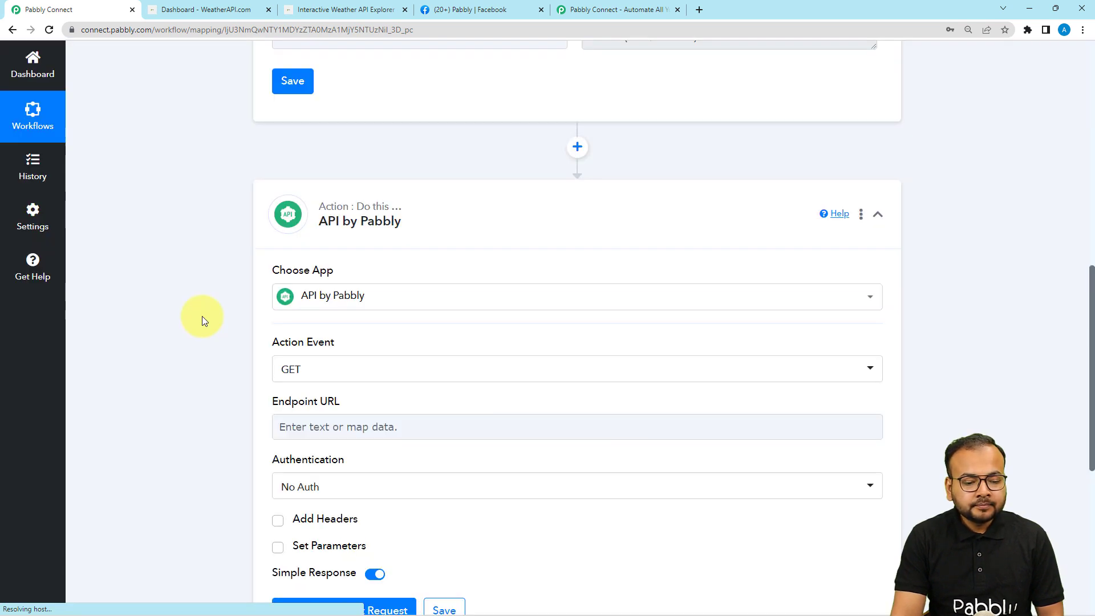
pyautogui.scroll(-2, 202, 316)
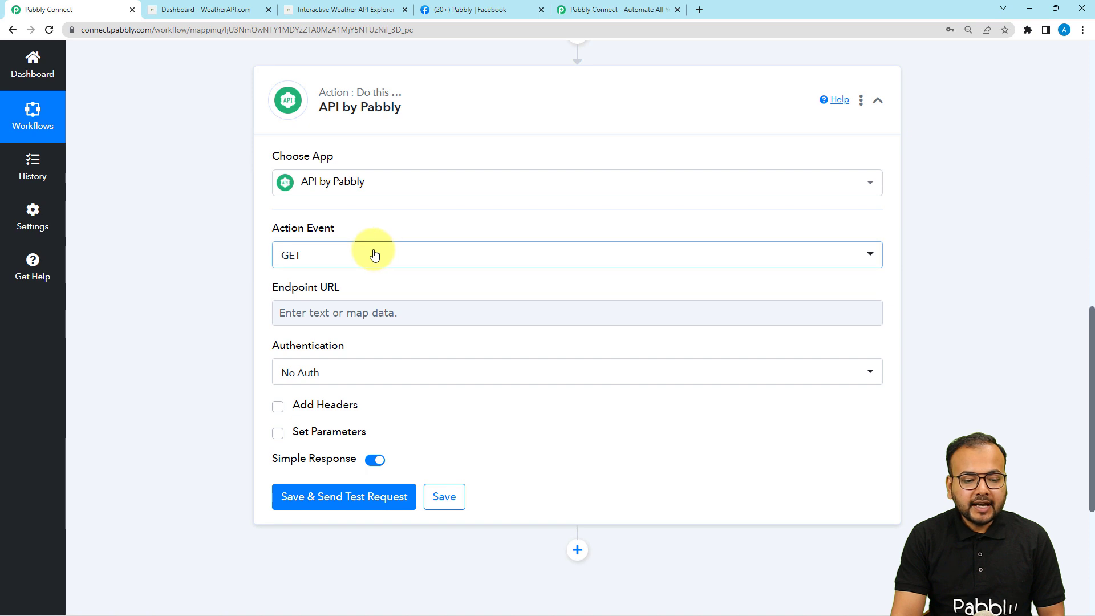
pyautogui.click(371, 254)
pyautogui.click(288, 320)
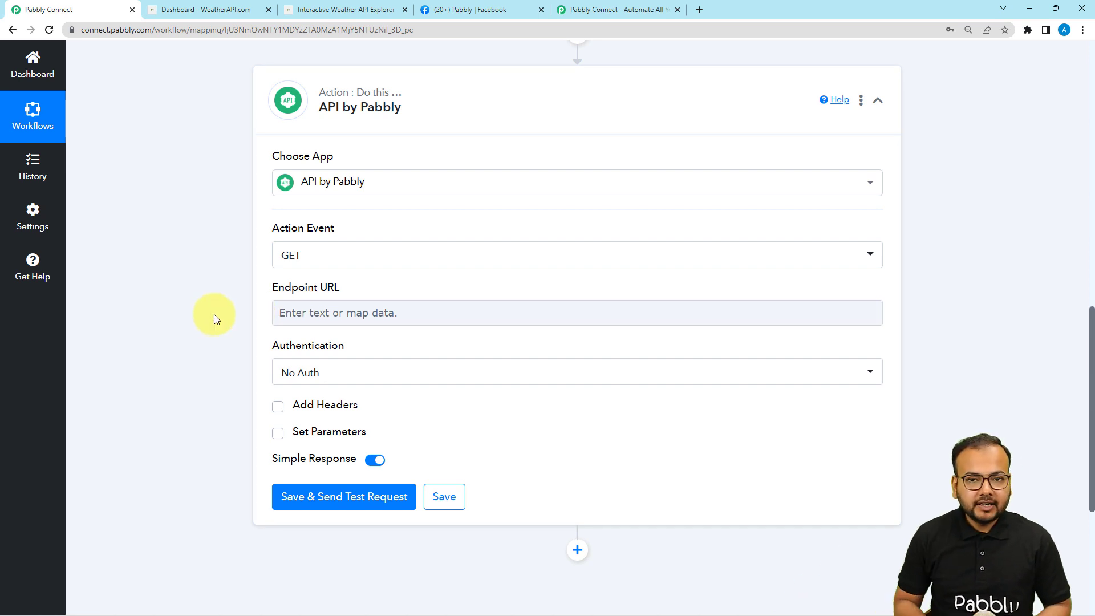
# - Copy the Forecast call URL with its API key from WeatherAPI's API Explorer into the Endpoint URL of Pabbly Connect's API action
pyautogui.click(381, 7)
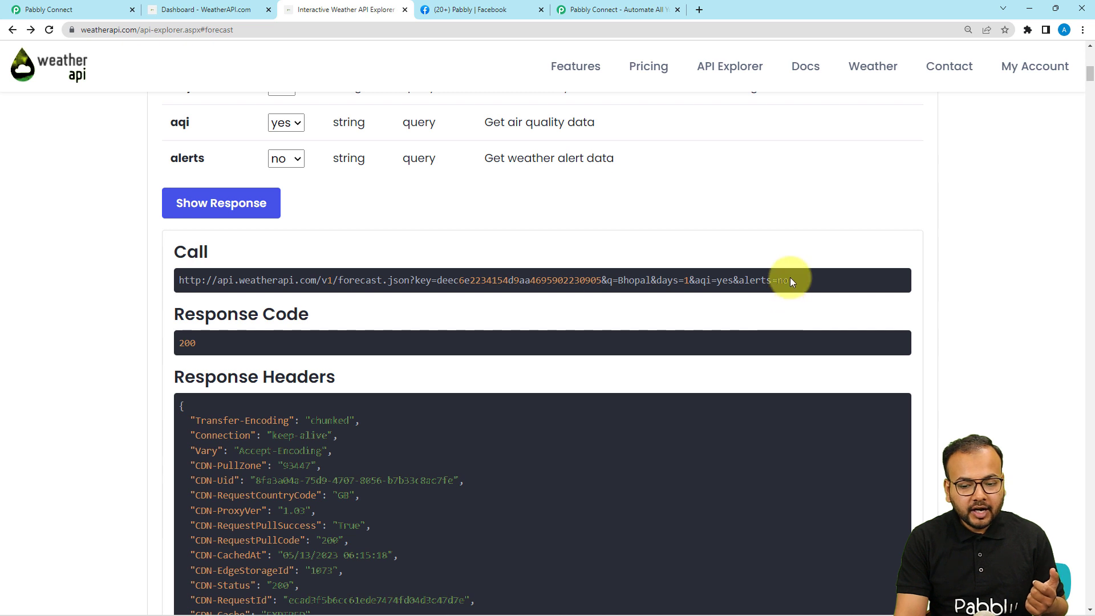
pyautogui.moveTo(786, 279); pyautogui.dragTo(182, 282)
pyautogui.hotkey('ctrl', 'c')
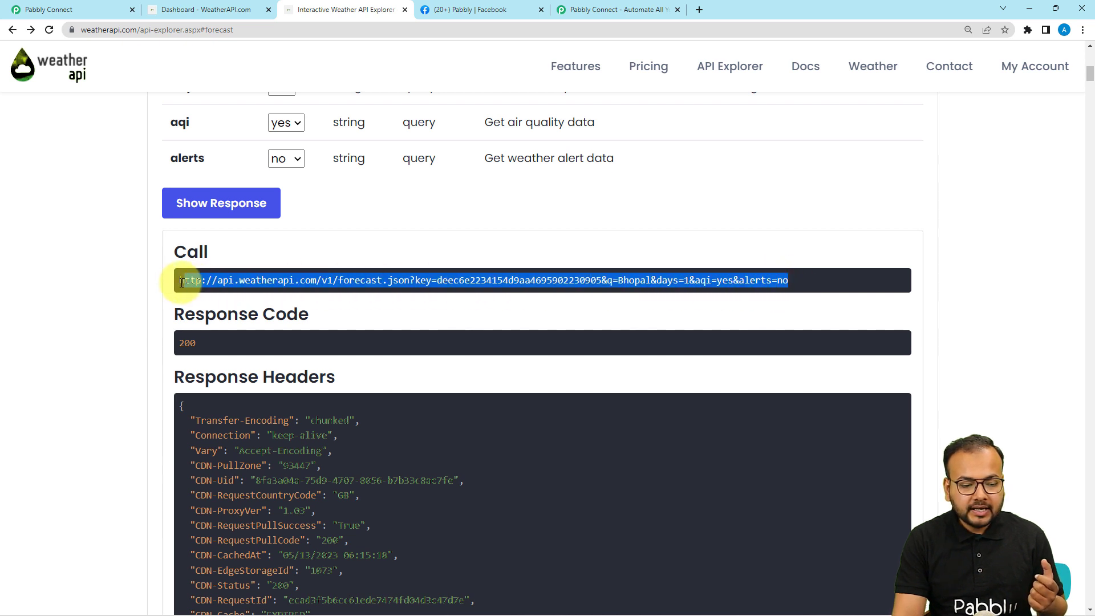
pyautogui.click(88, 9)
pyautogui.click(285, 315)
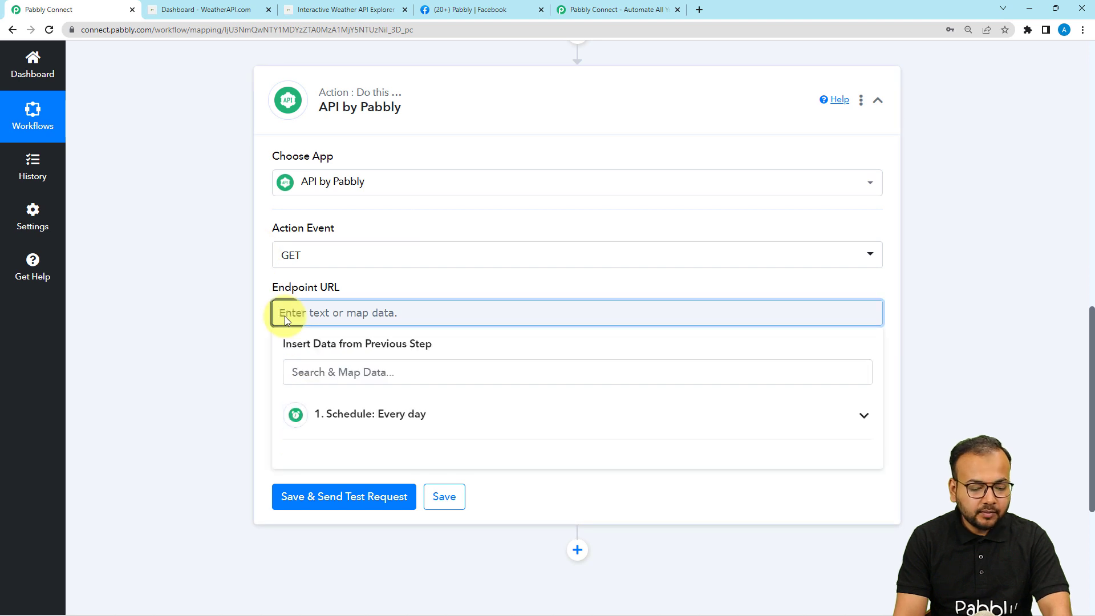
pyautogui.hotkey('ctrl', 'v')
pyautogui.click(201, 297)
# - Keep the API action's authentication at No Auth, then save it and send a test request
pyautogui.scroll(-2, 201, 296)
pyautogui.scroll(-1, 201, 296)
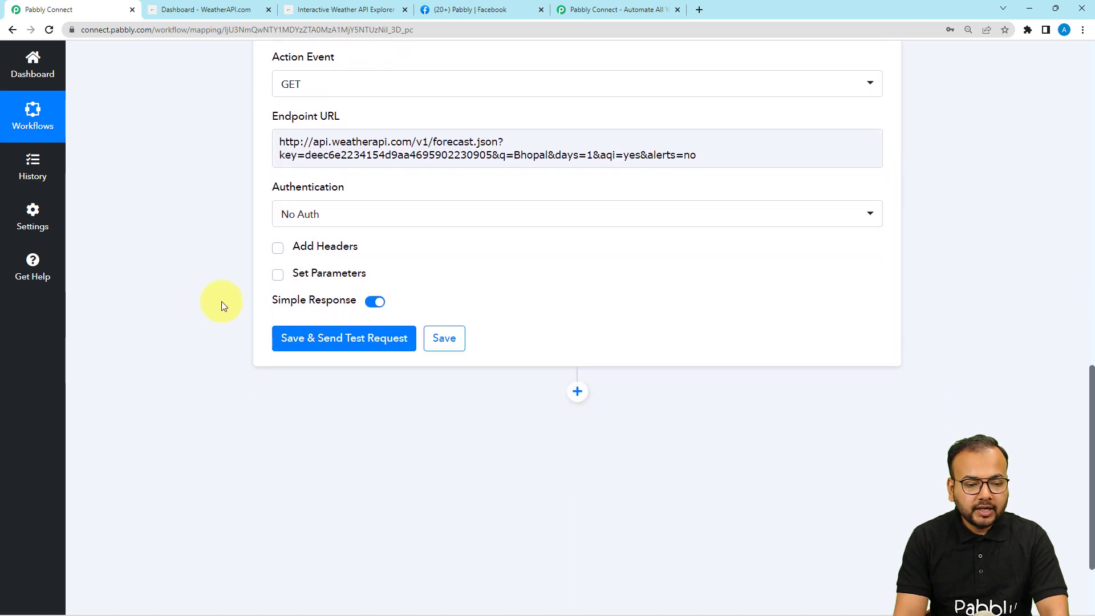
pyautogui.click(374, 222)
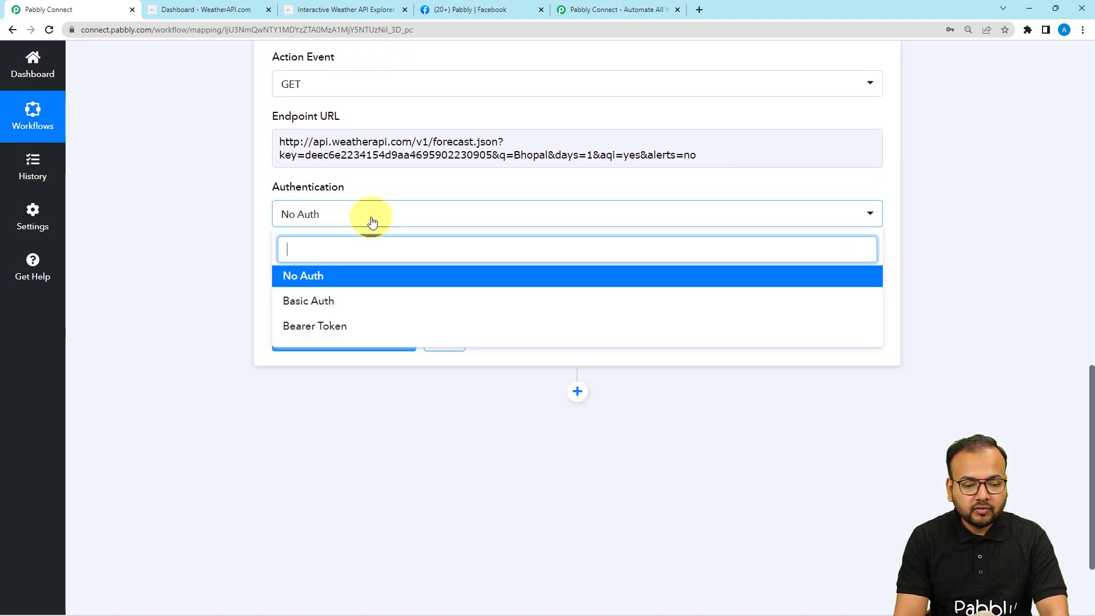
pyautogui.click(290, 275)
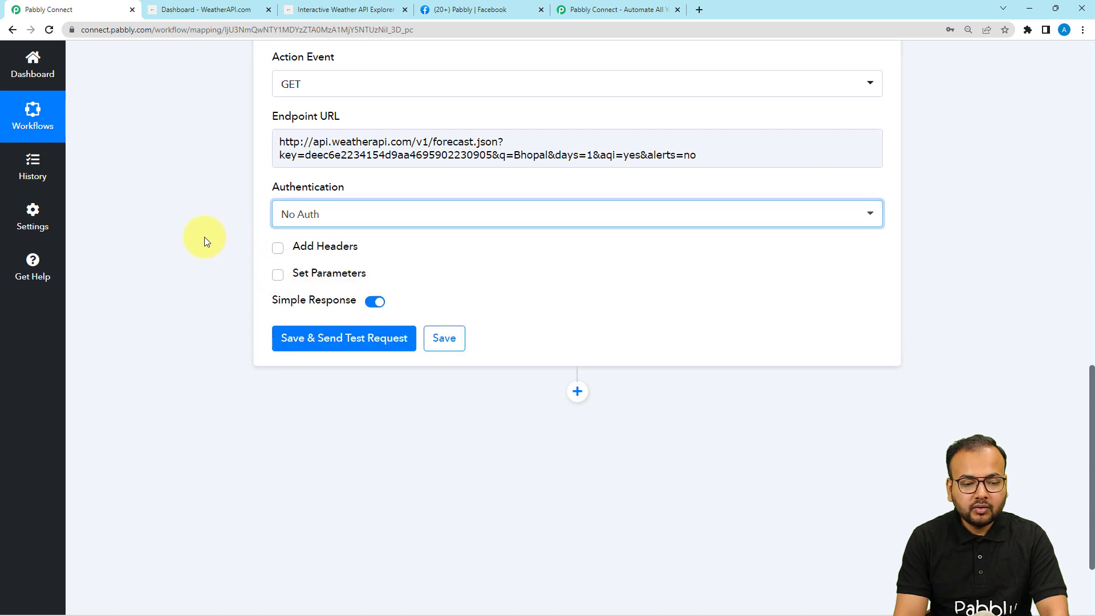
pyautogui.scroll(-1, 204, 237)
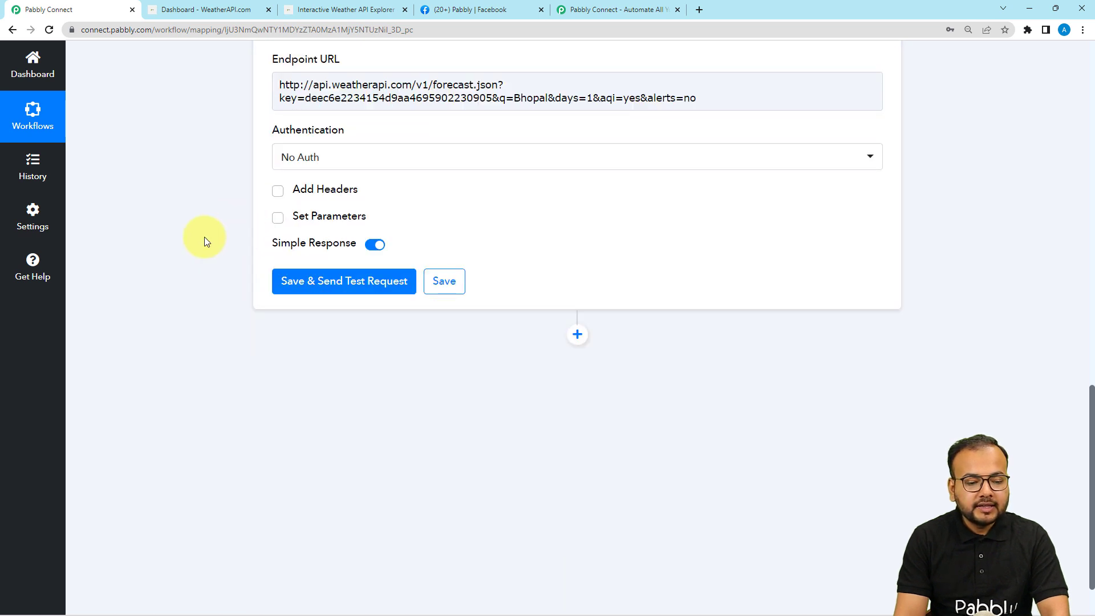
pyautogui.click(293, 285)
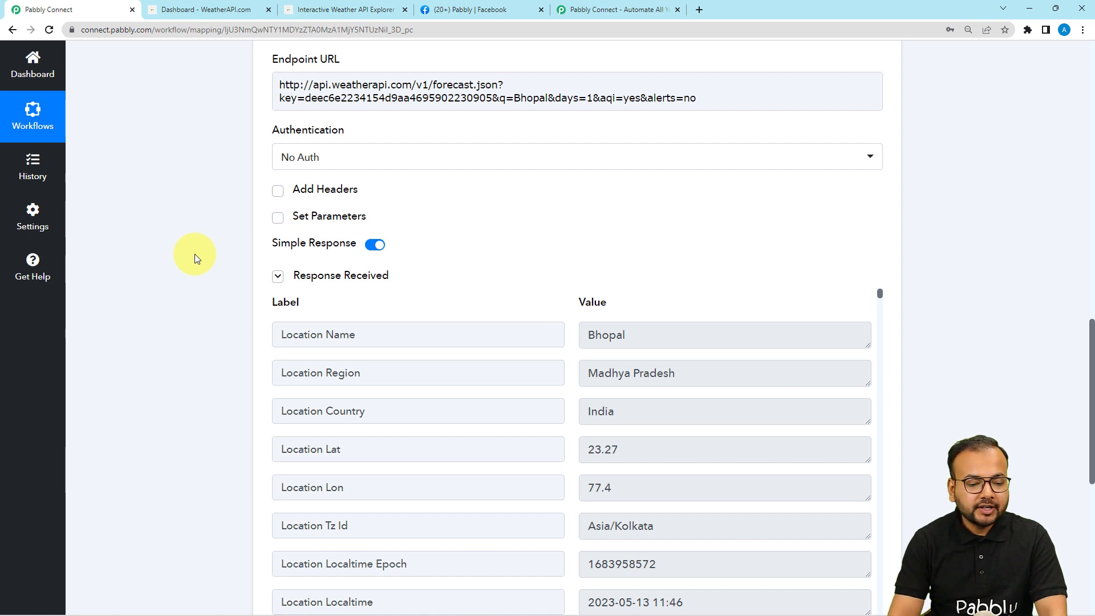
# - Review the location details, last-updated time and current Celsius temperature in the received API response
pyautogui.scroll(-2, 196, 251)
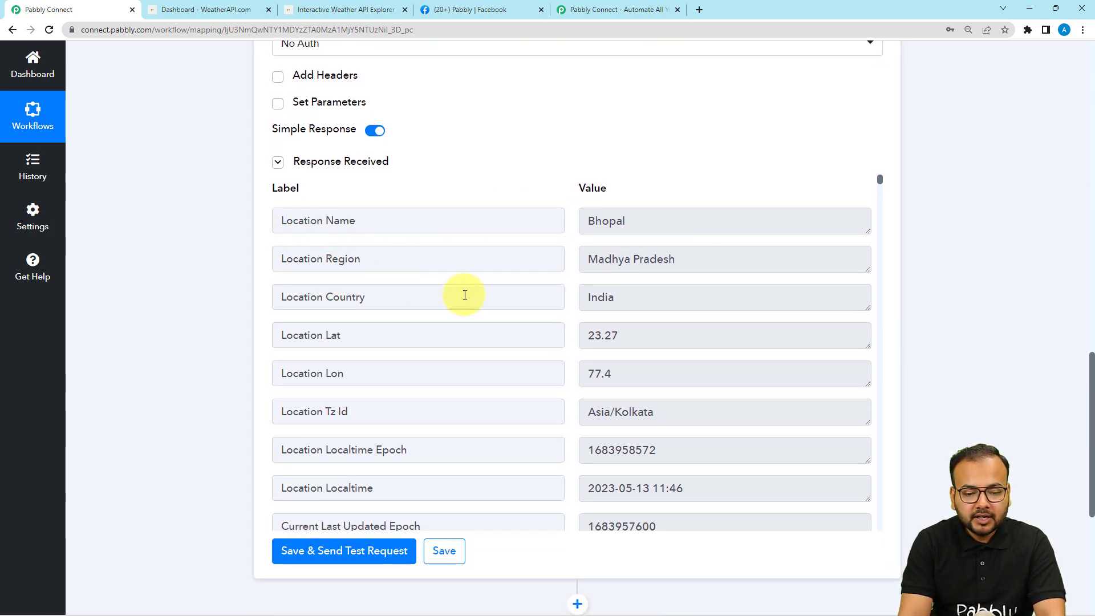
pyautogui.scroll(-2, 596, 286)
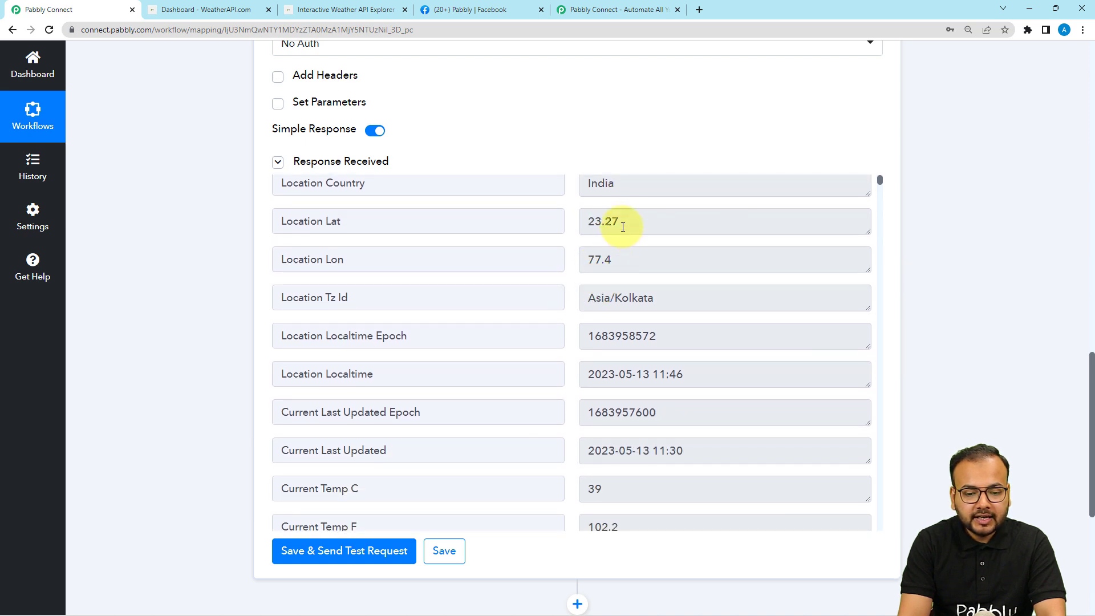
pyautogui.scroll(-3, 617, 270)
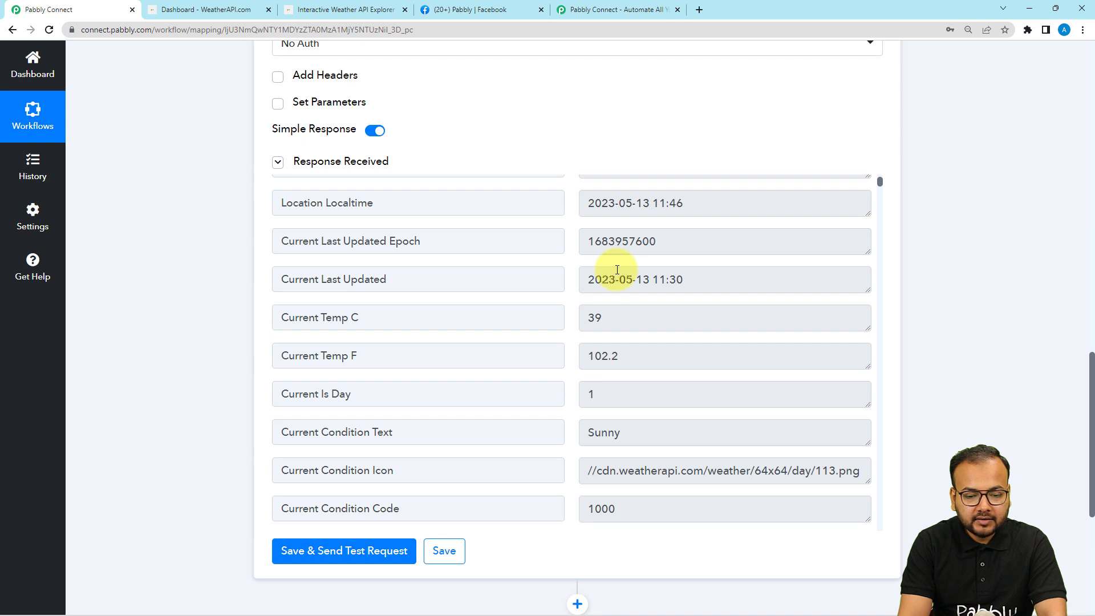
pyautogui.scroll(-1, 415, 298)
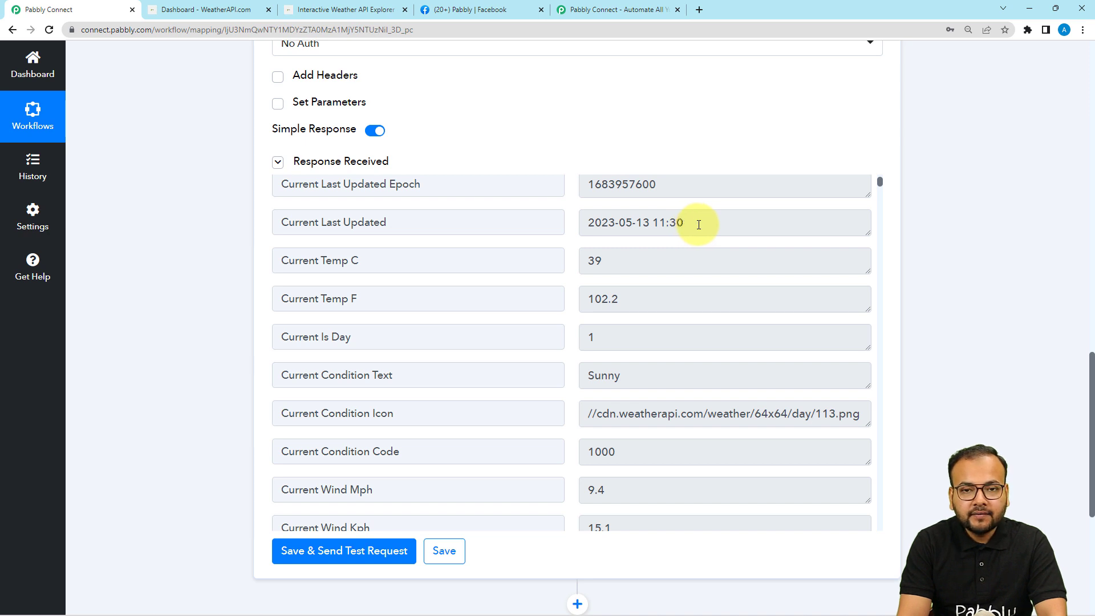
pyautogui.moveTo(698, 224); pyautogui.dragTo(586, 231)
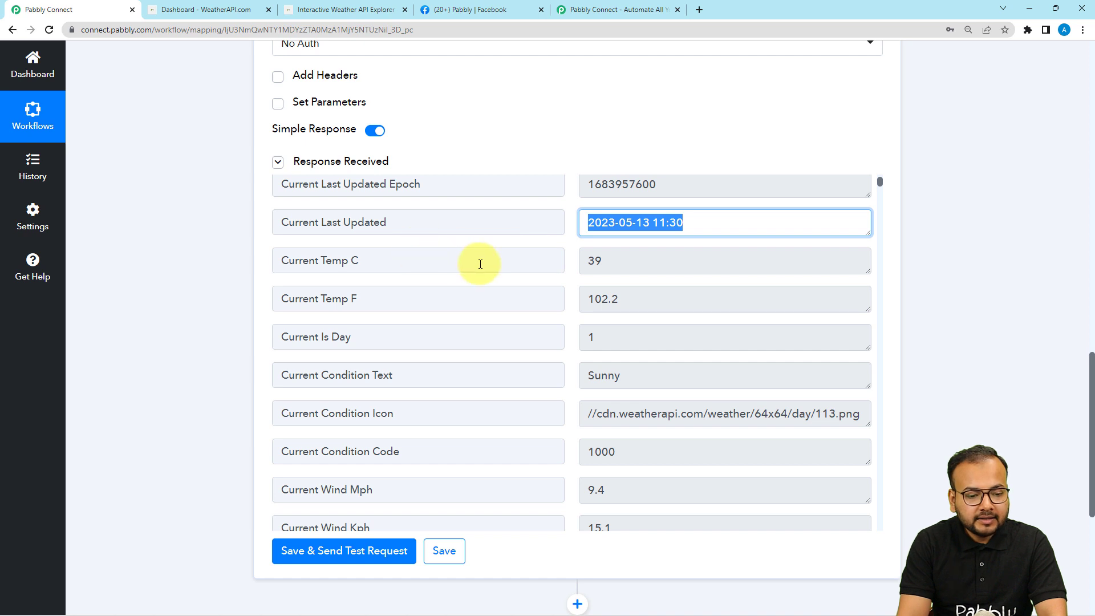
pyautogui.click(604, 264)
pyautogui.moveTo(604, 264); pyautogui.dragTo(583, 268)
pyautogui.scroll(-1, 432, 279)
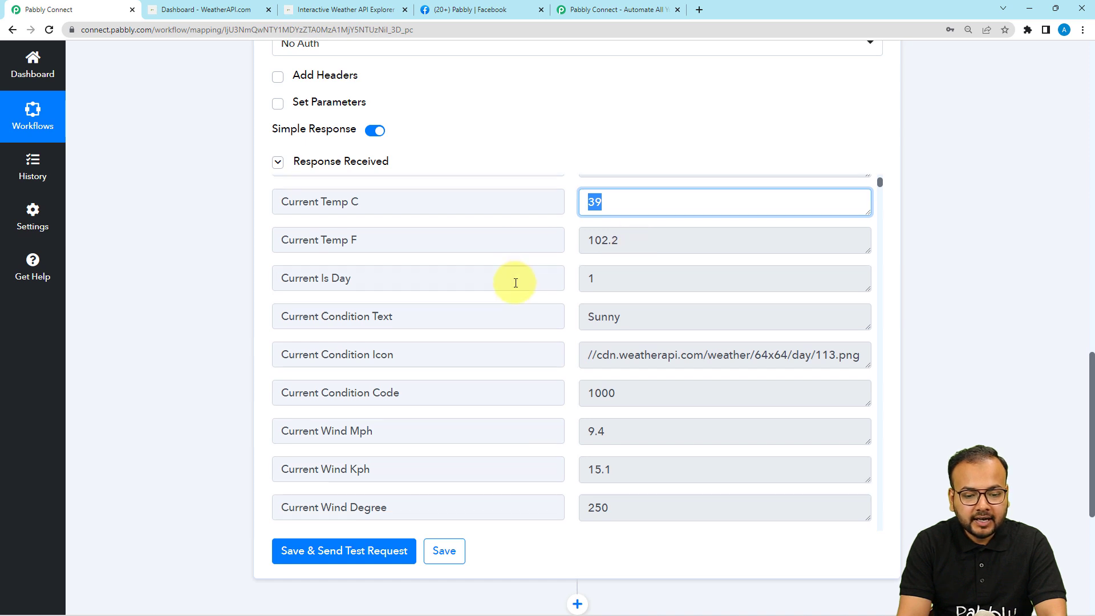
# - Examine the current condition, wind, pressure, humidity and air quality fields in the received response
pyautogui.scroll(-1, 513, 283)
pyautogui.scroll(-2, 514, 302)
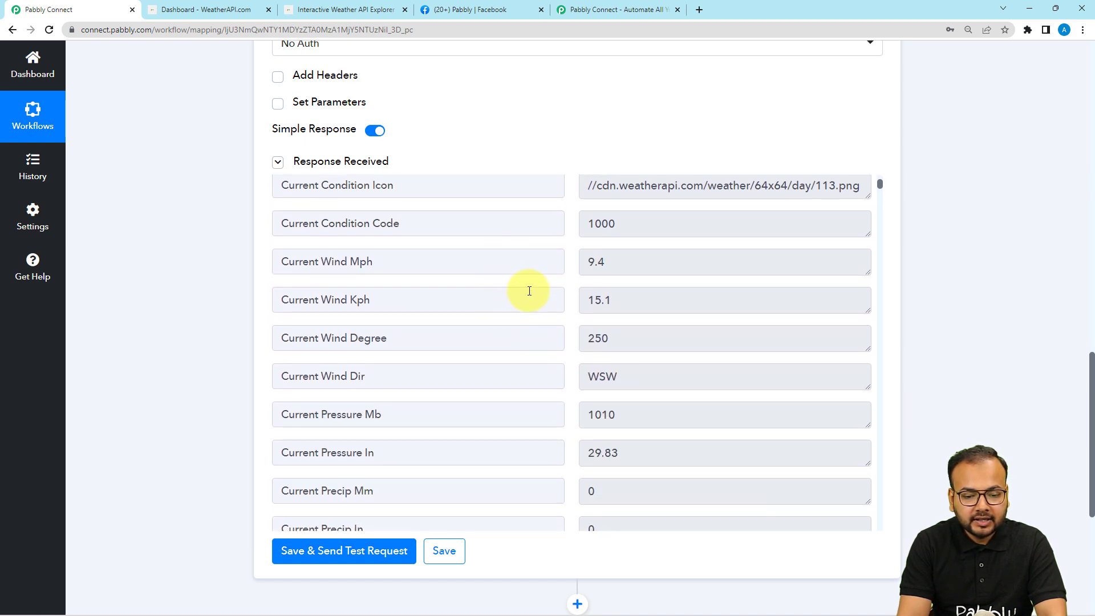
pyautogui.scroll(-6, 485, 268)
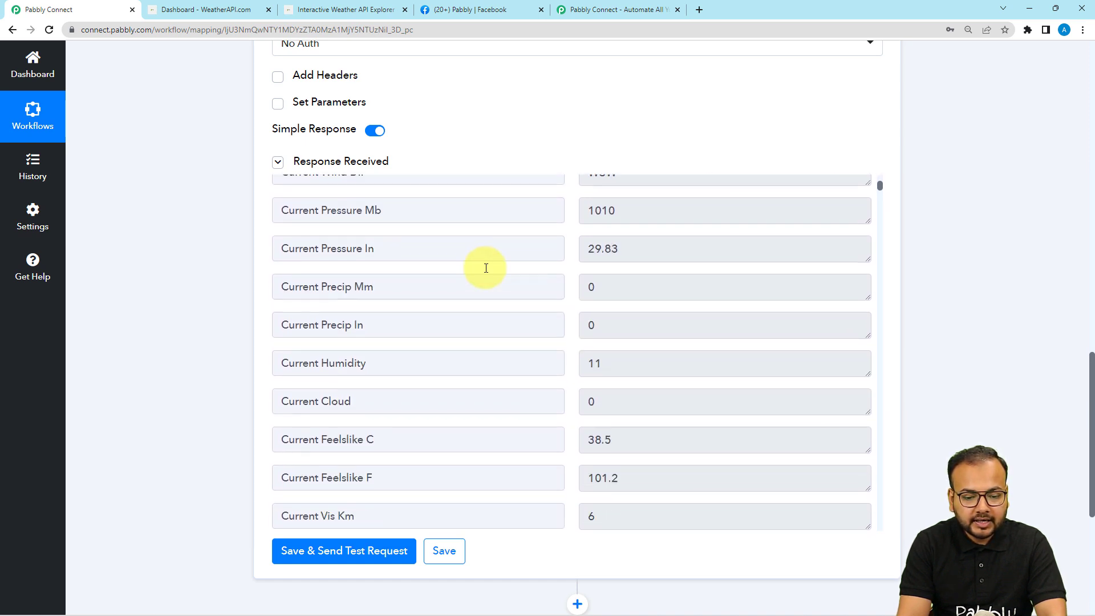
pyautogui.scroll(-7, 485, 268)
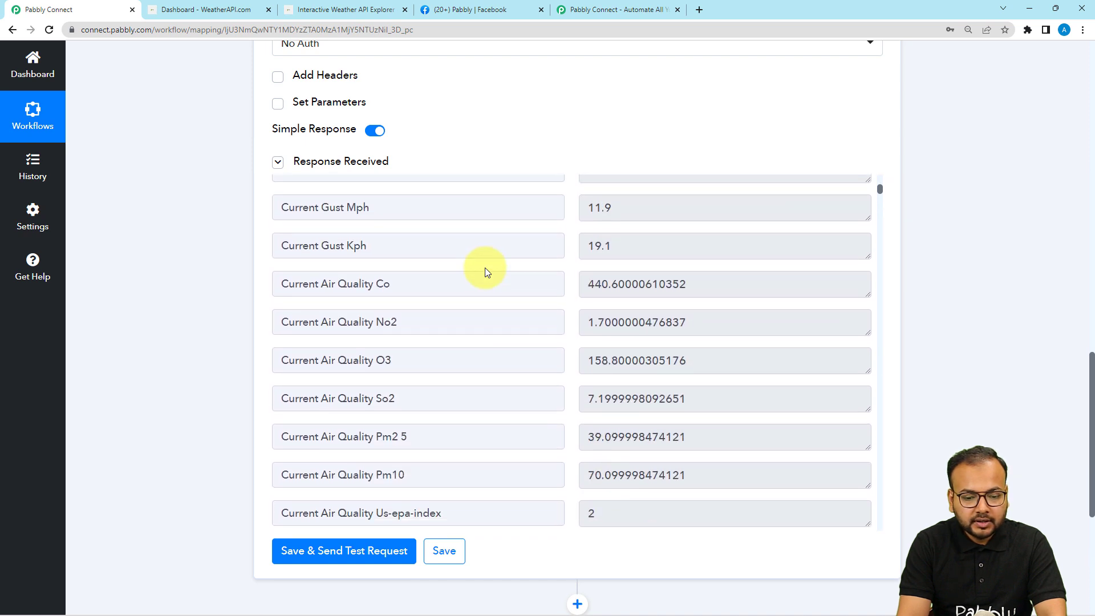
pyautogui.scroll(-3, 485, 268)
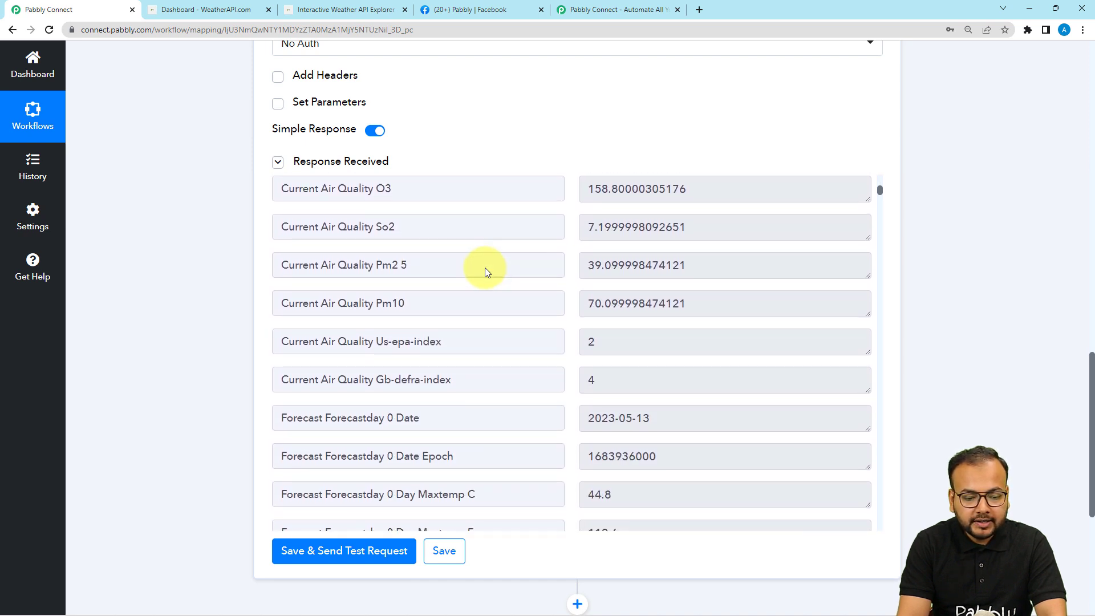
pyautogui.scroll(1, 484, 268)
pyautogui.scroll(-2, 477, 313)
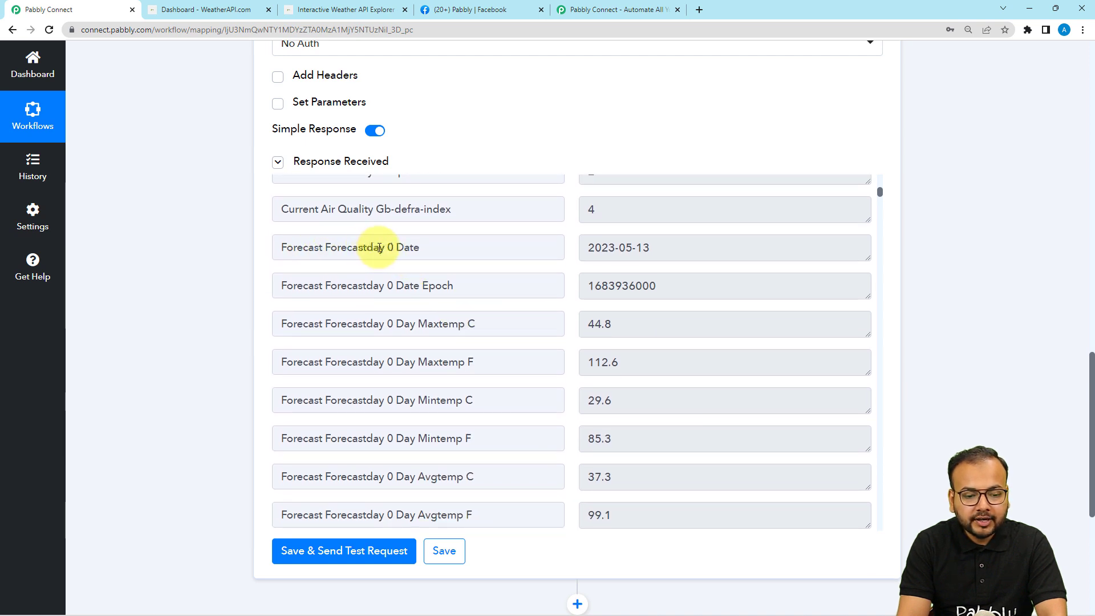
# - Check the Forecastday 0 date and its maximum and minimum Celsius temperatures in the response
pyautogui.moveTo(433, 246); pyautogui.dragTo(326, 247)
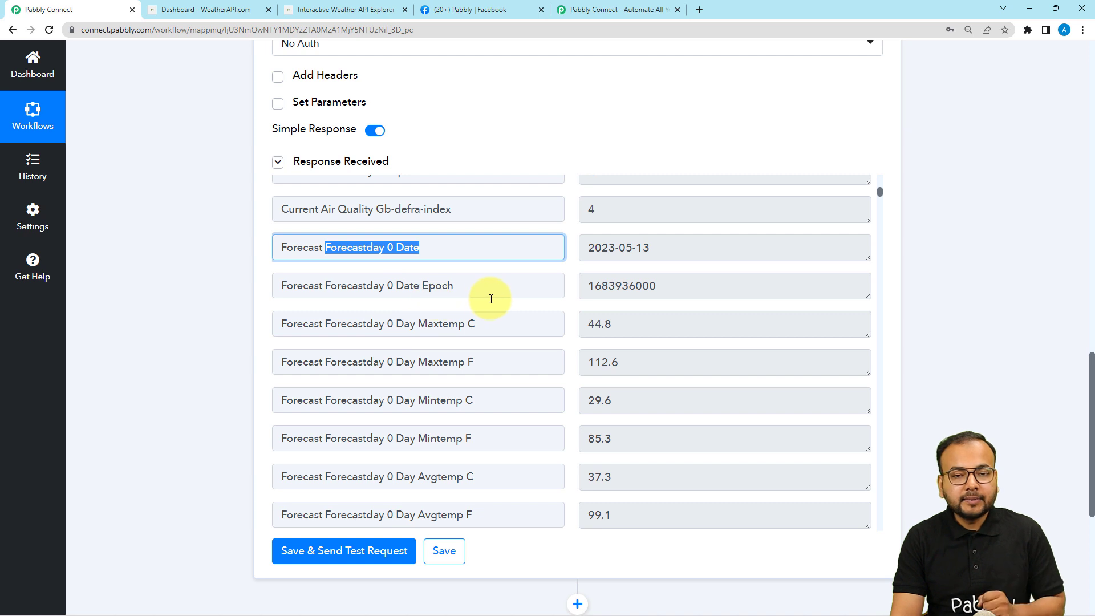
pyautogui.moveTo(661, 251); pyautogui.dragTo(585, 255)
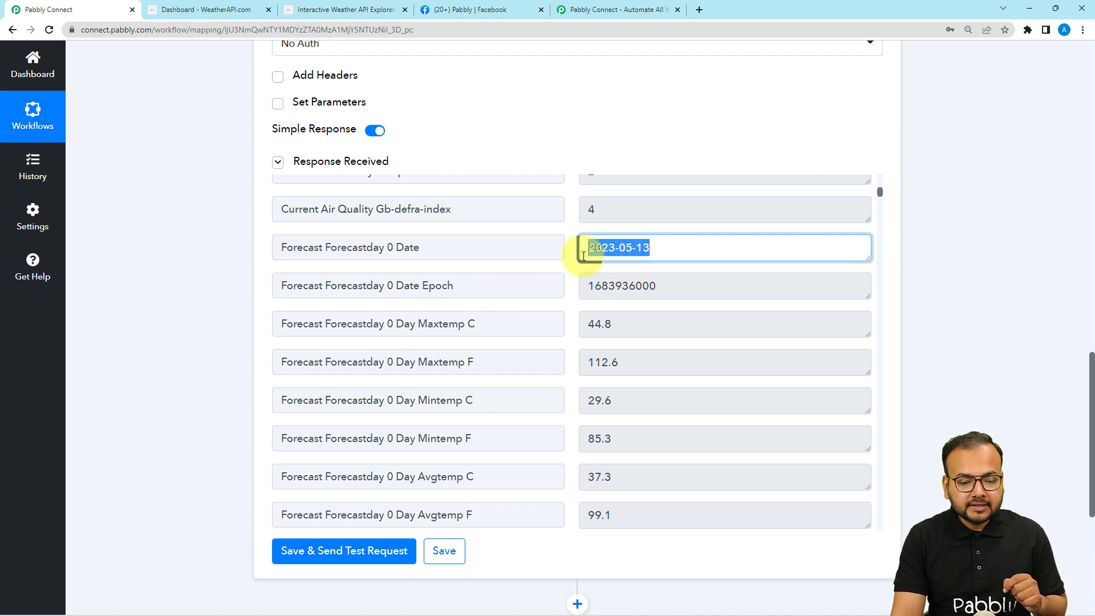
pyautogui.scroll(-1, 582, 254)
pyautogui.moveTo(619, 268); pyautogui.dragTo(575, 273)
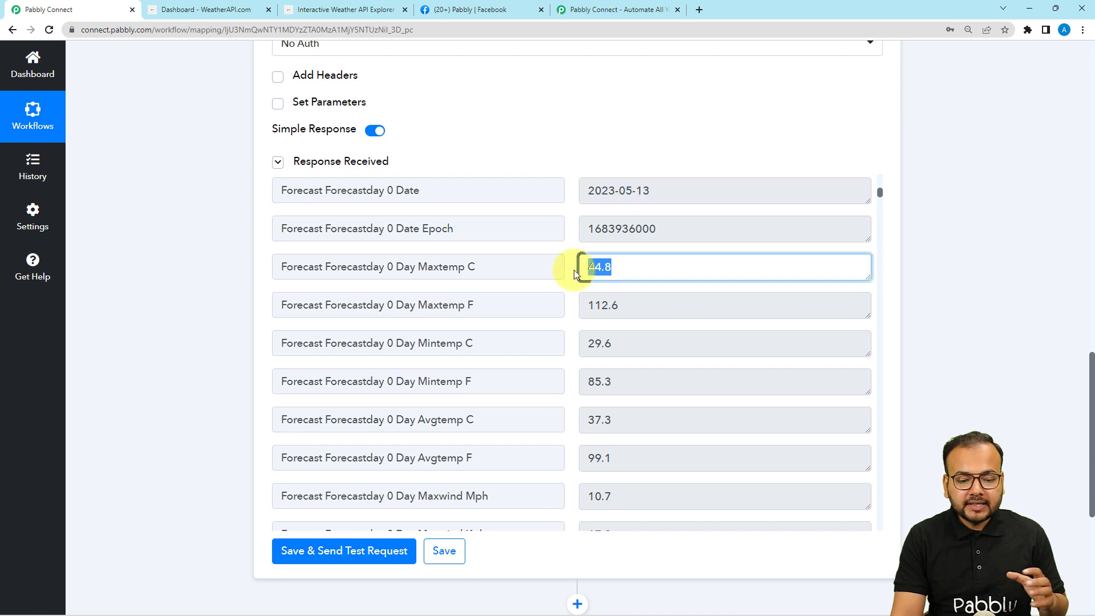
pyautogui.scroll(-1, 538, 303)
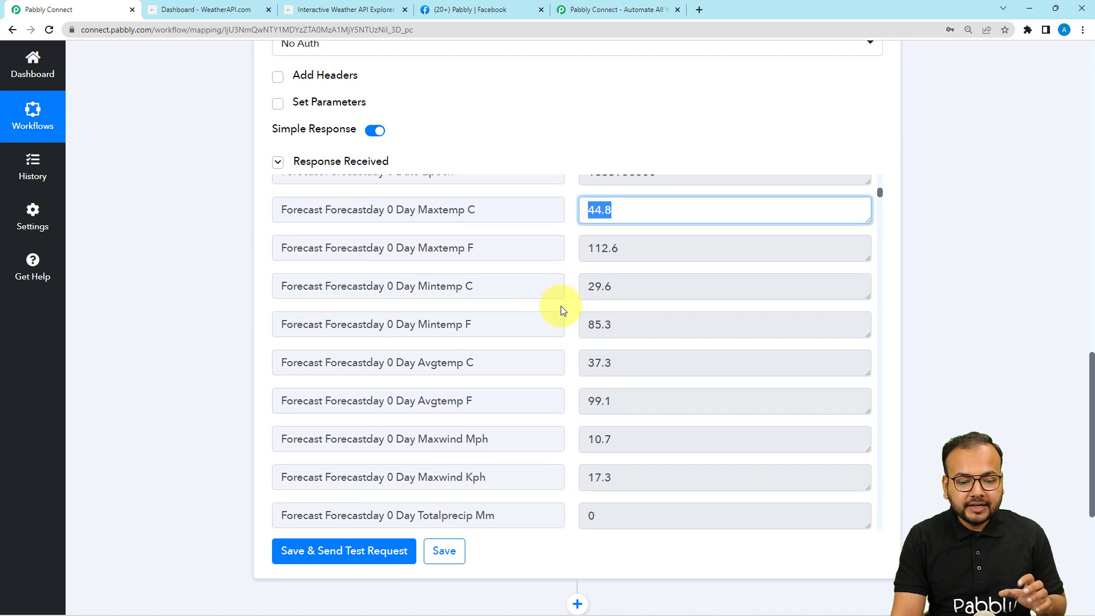
pyautogui.click(622, 287)
pyautogui.moveTo(620, 286); pyautogui.dragTo(577, 286)
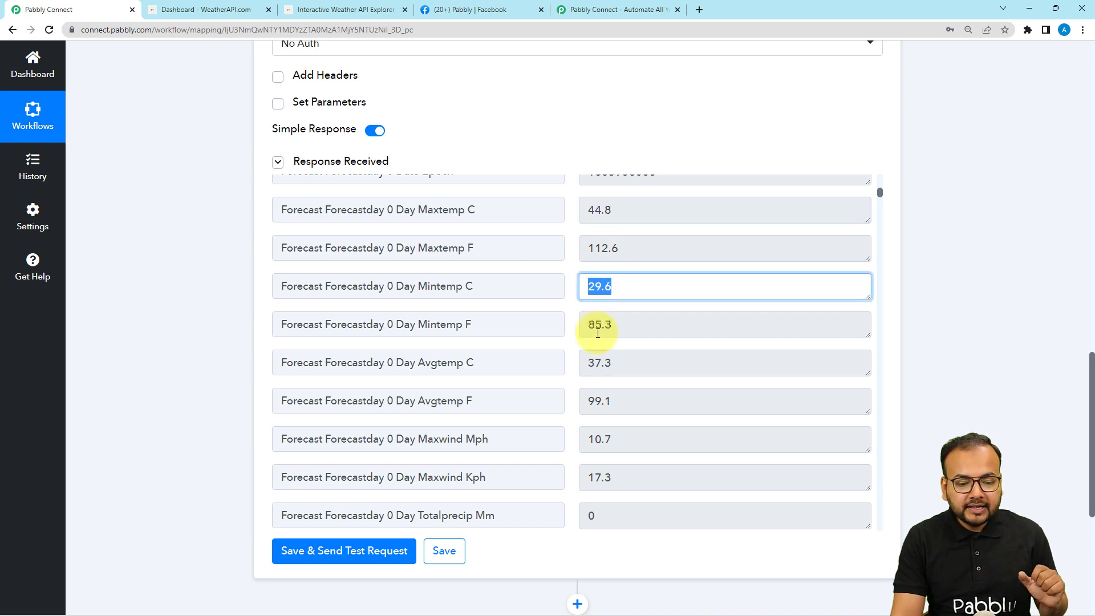
# - Examine the remaining Forecastday 0 fields for average temperature, rain and snow chances, condition, air quality and sunrise and sunset
pyautogui.scroll(-5, 495, 369)
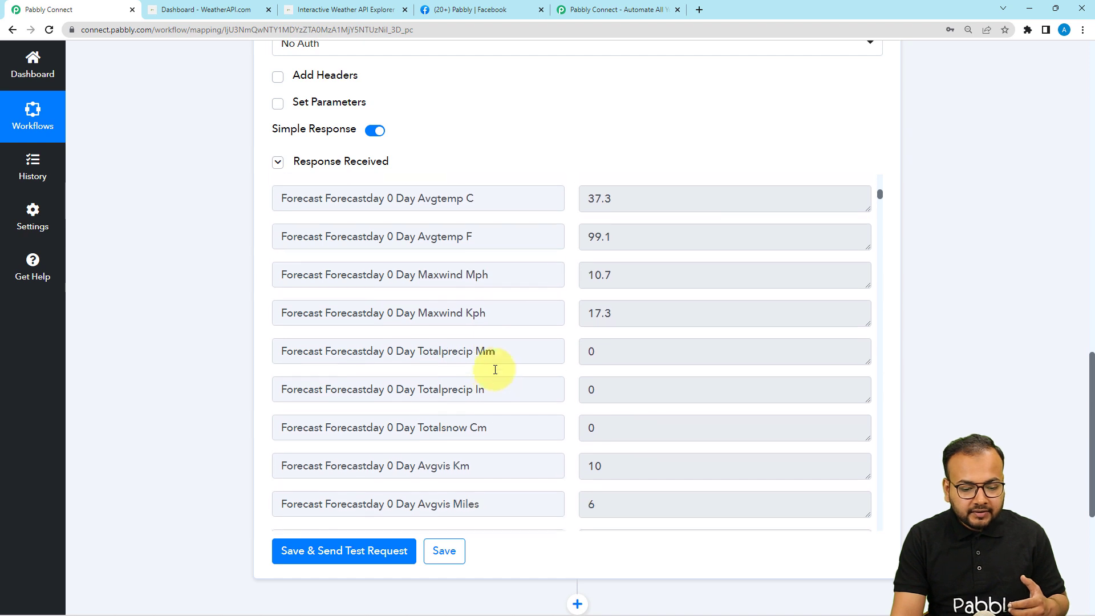
pyautogui.scroll(-1, 493, 368)
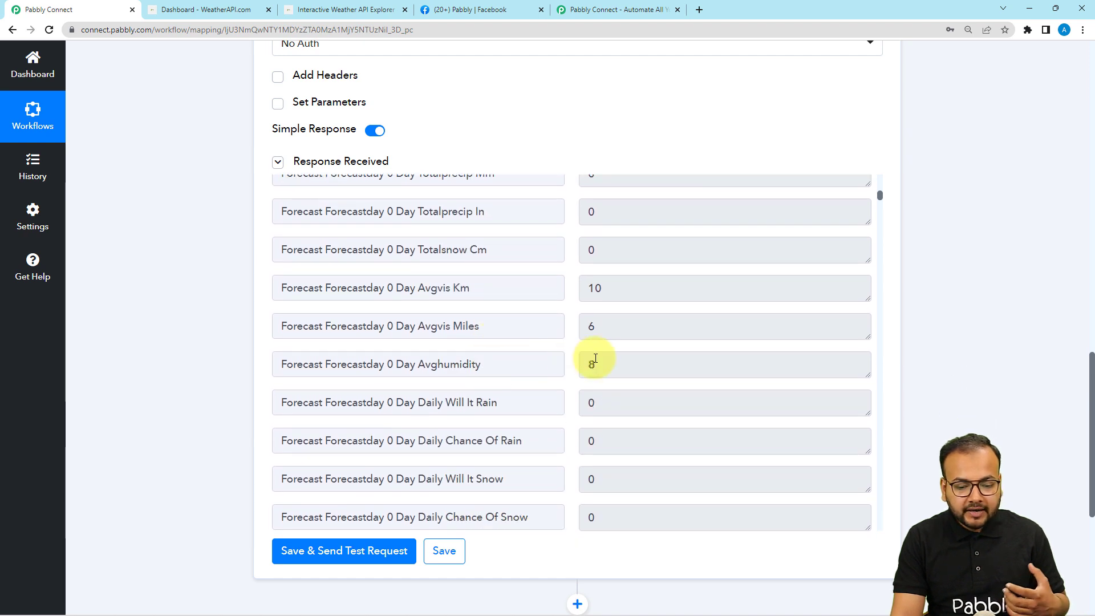
pyautogui.scroll(-2, 515, 372)
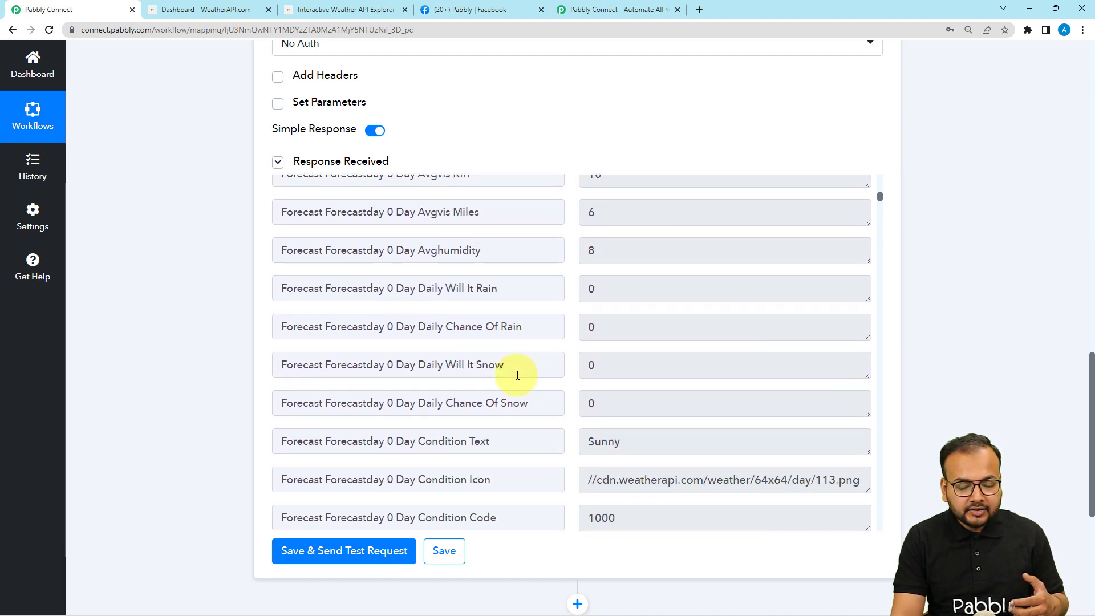
pyautogui.scroll(-3, 593, 362)
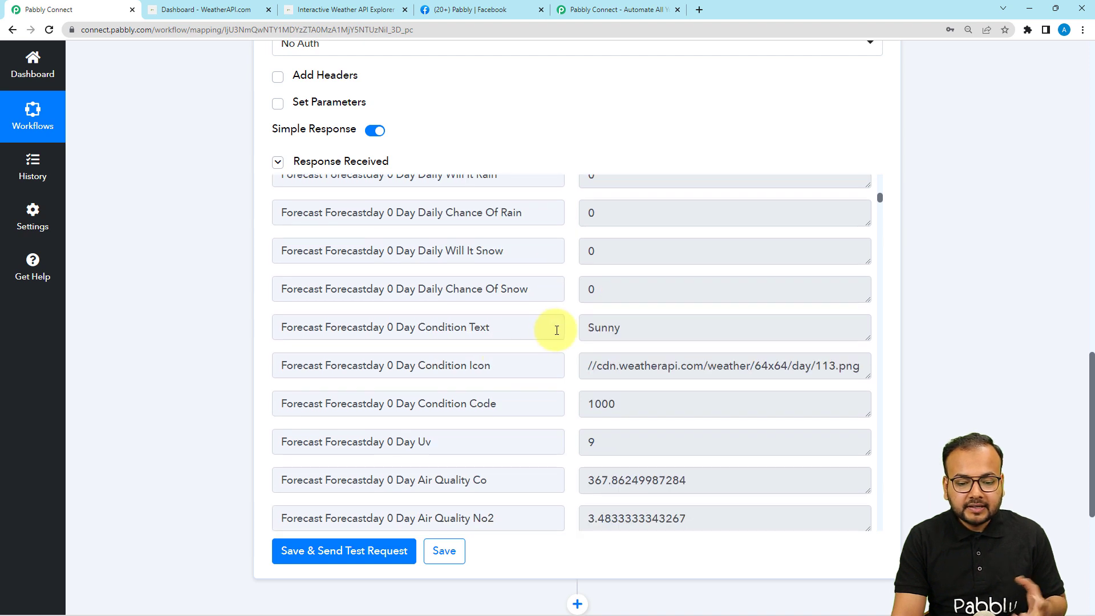
pyautogui.scroll(-2, 393, 422)
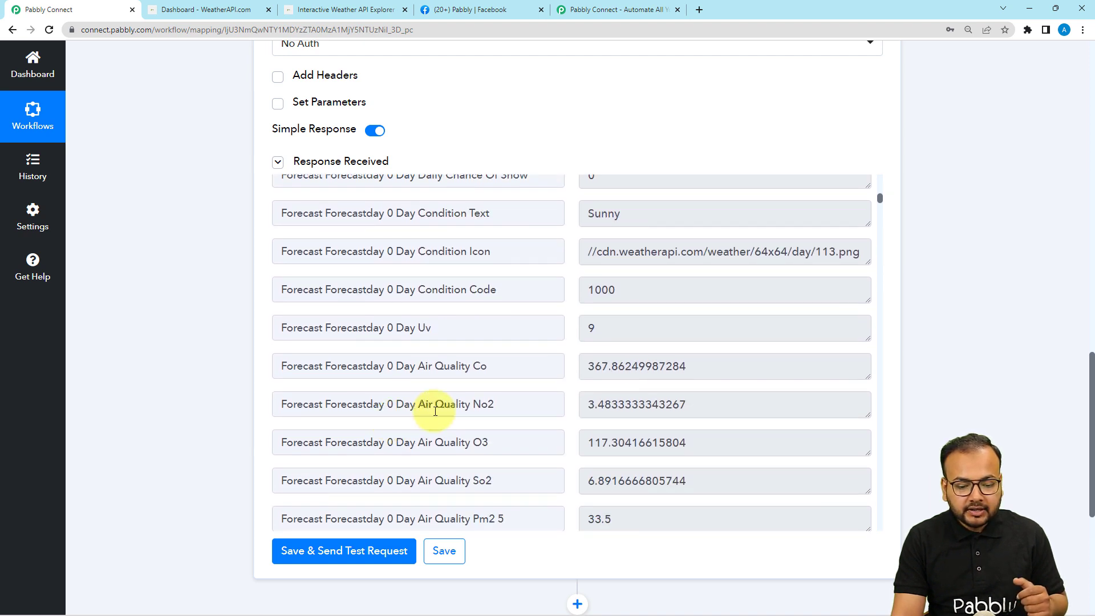
pyautogui.scroll(-1, 468, 391)
pyautogui.moveTo(625, 309); pyautogui.dragTo(587, 309)
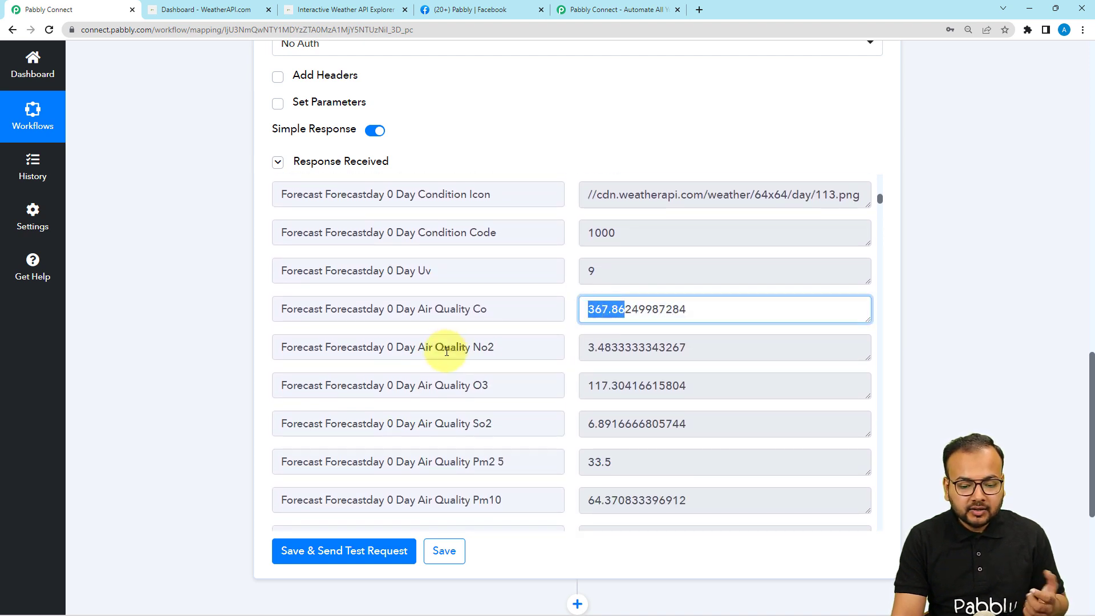
pyautogui.scroll(-1, 448, 357)
pyautogui.scroll(-4, 448, 358)
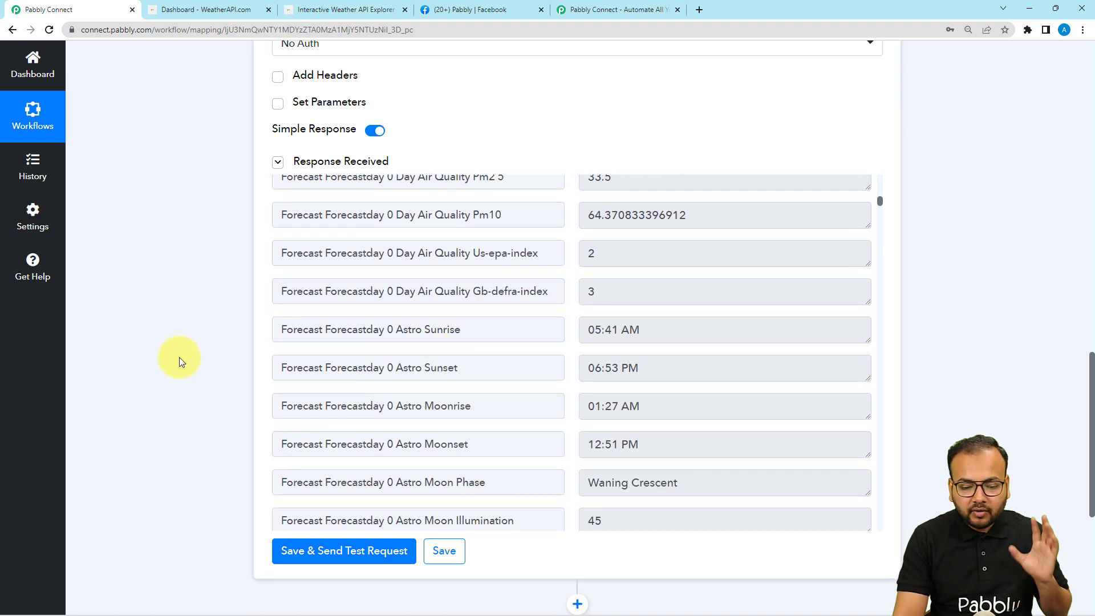
# - Add another action step after the API request and choose Facebook Pages as its application
pyautogui.scroll(-4, 107, 372)
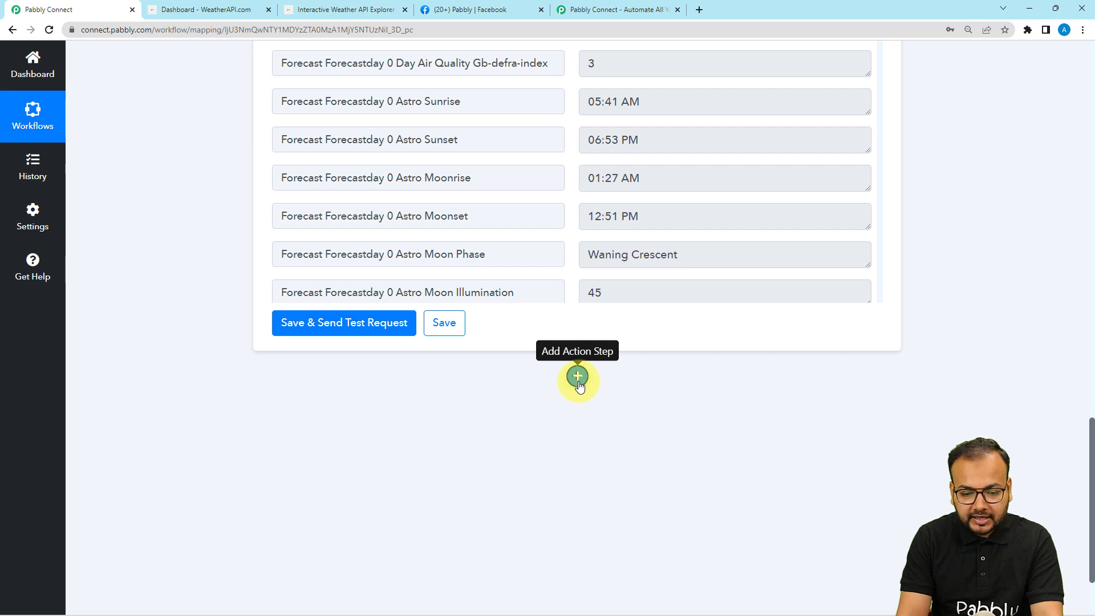
pyautogui.click(578, 378)
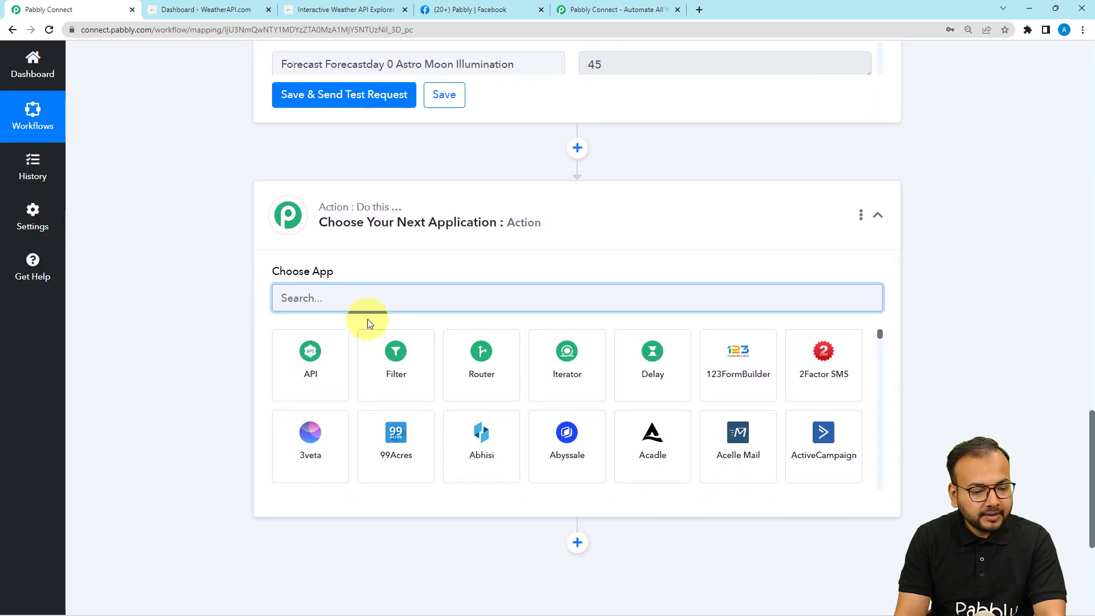
pyautogui.write('face')
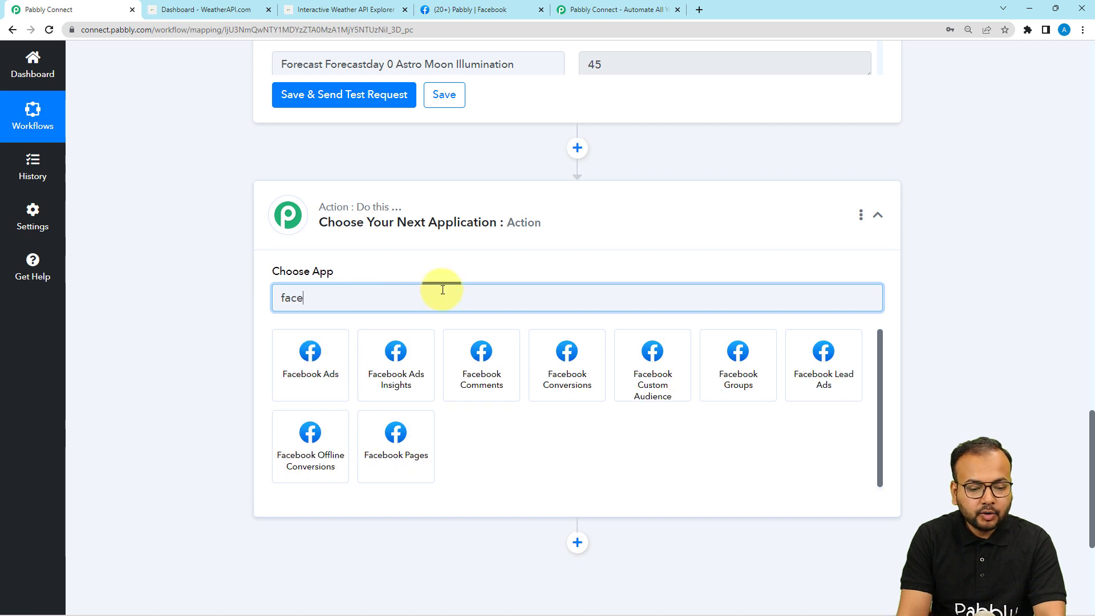
pyautogui.click(396, 438)
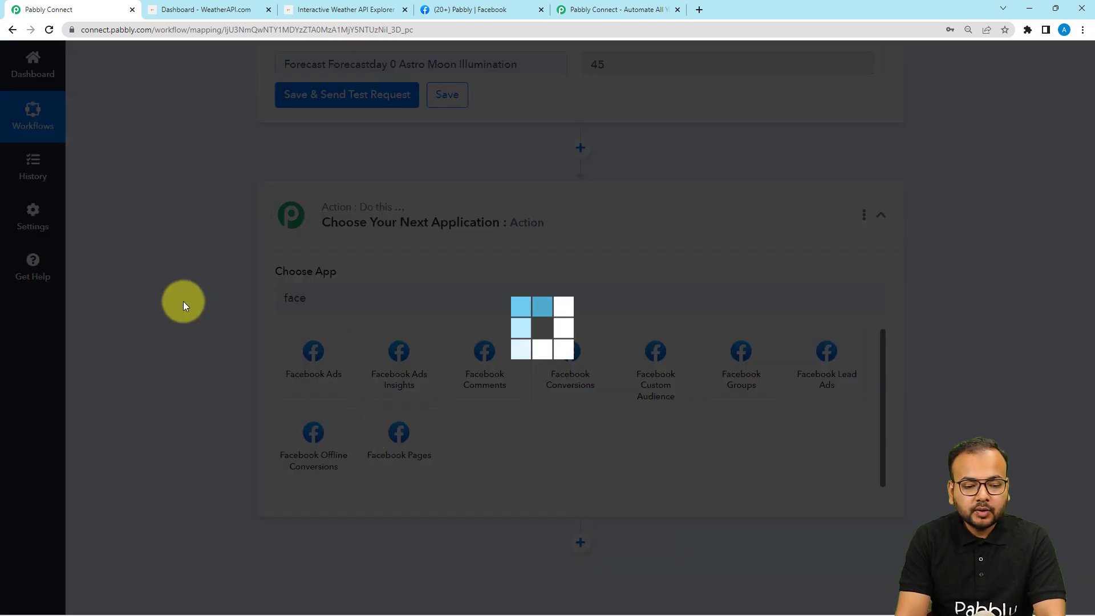
# - Set the Facebook Pages step's action event to Create Page Post
pyautogui.scroll(-1, 228, 292)
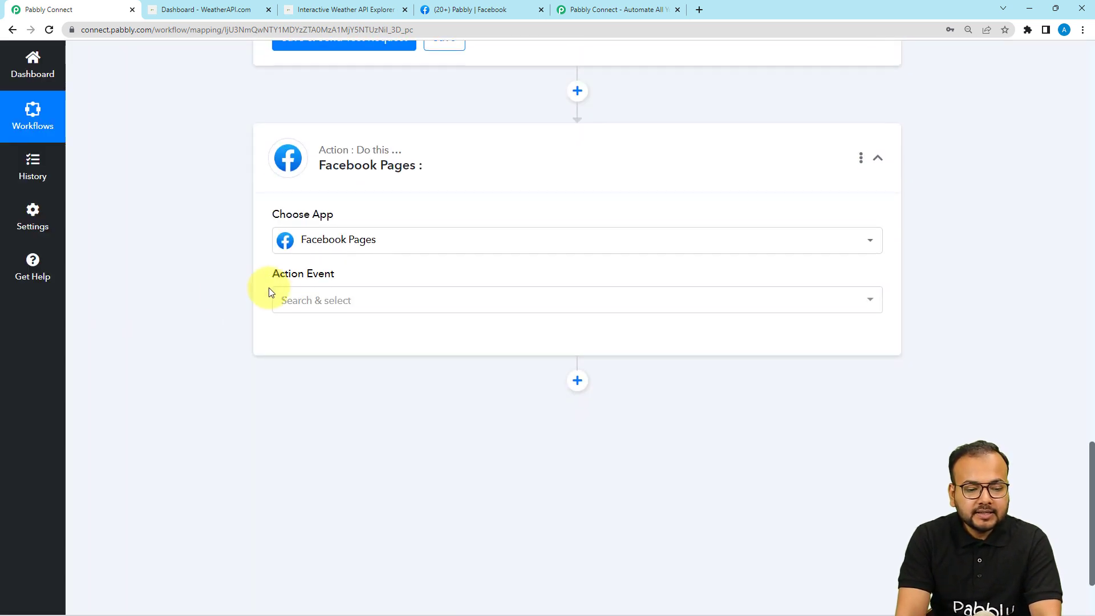
pyautogui.click(295, 302)
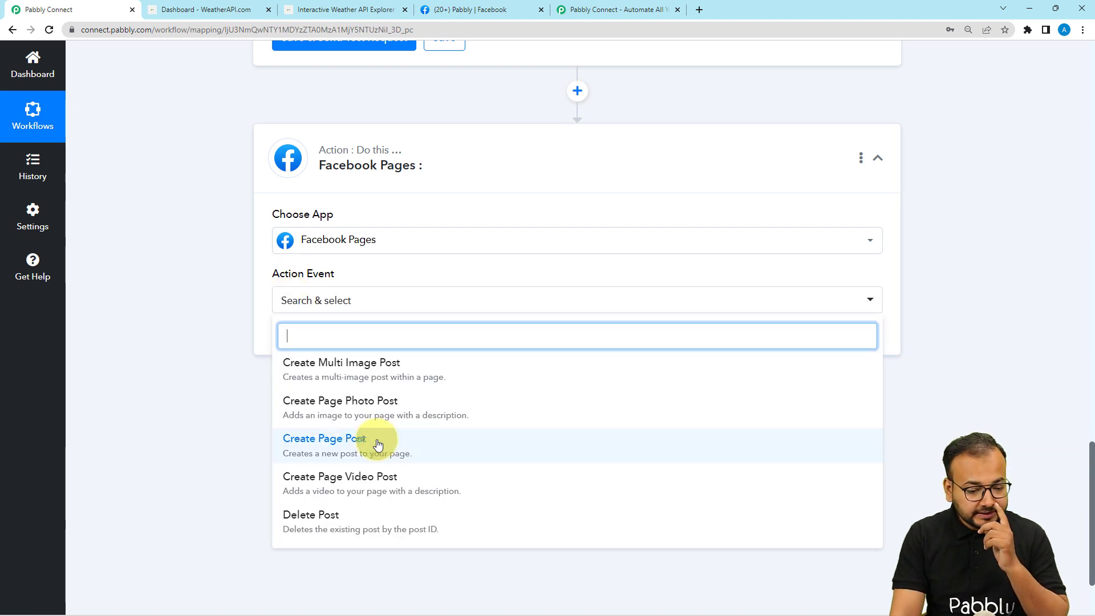
pyautogui.click(301, 438)
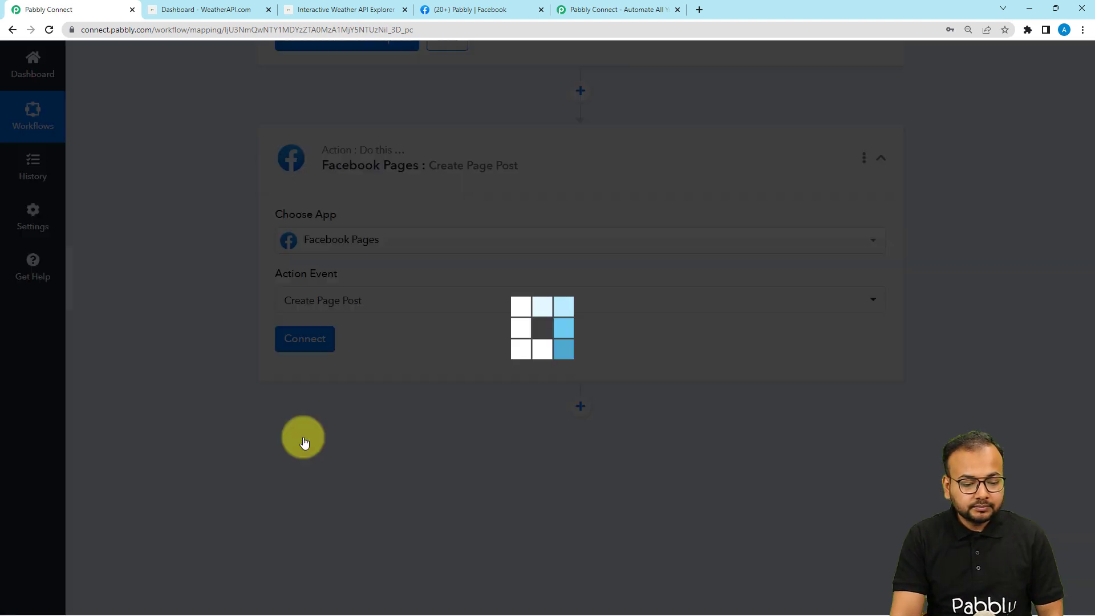
# - Add a new Facebook Pages connection and authorize it with the previously linked Facebook account and its existing settings
pyautogui.click(299, 339)
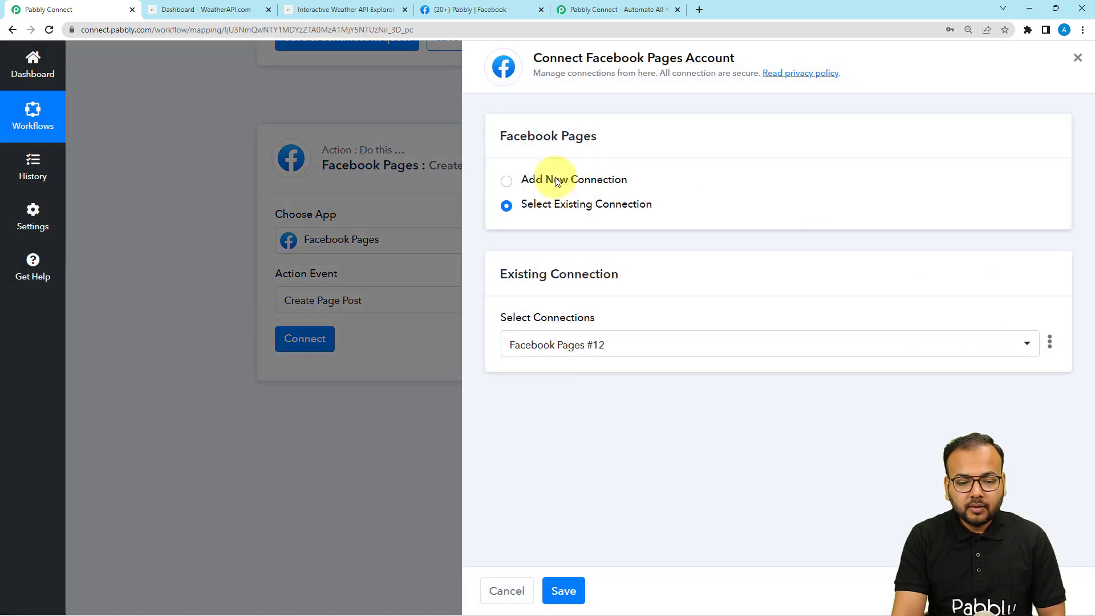
pyautogui.click(553, 180)
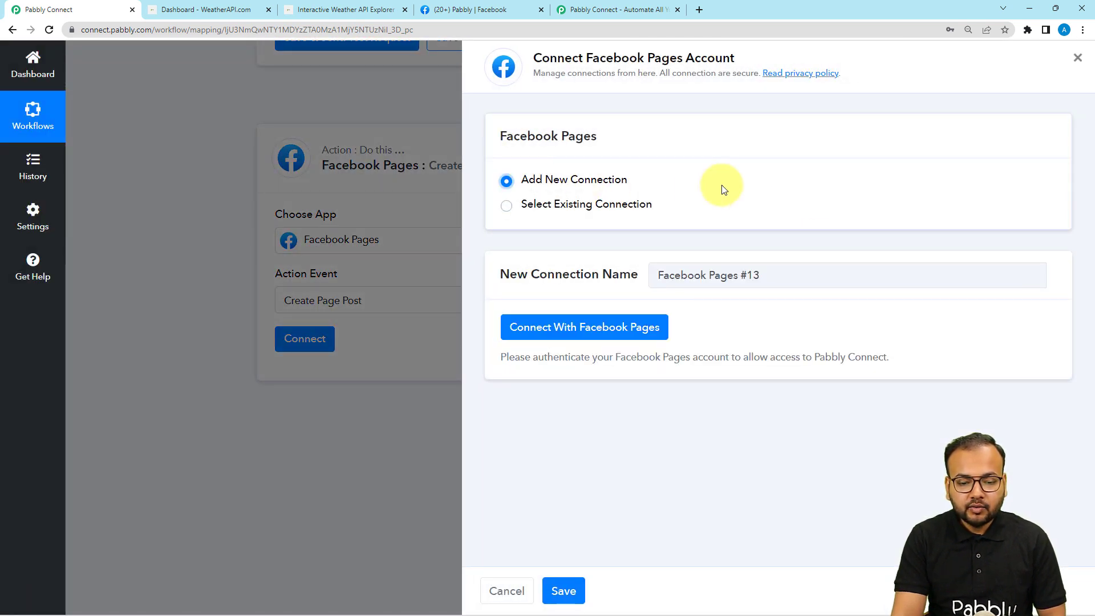
pyautogui.click(558, 334)
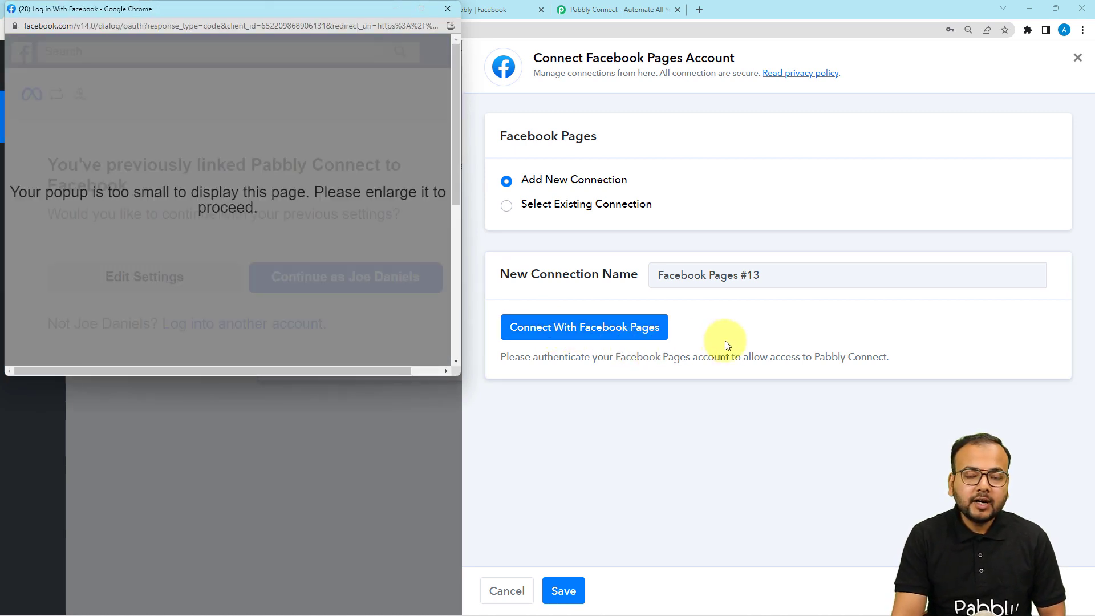
pyautogui.click(422, 10)
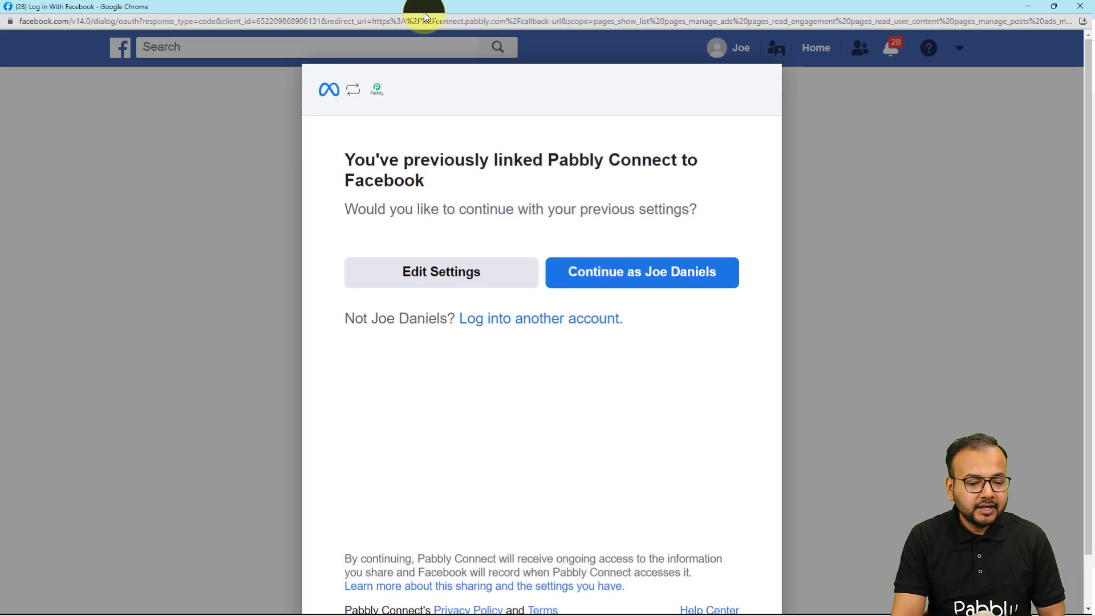
pyautogui.click(662, 277)
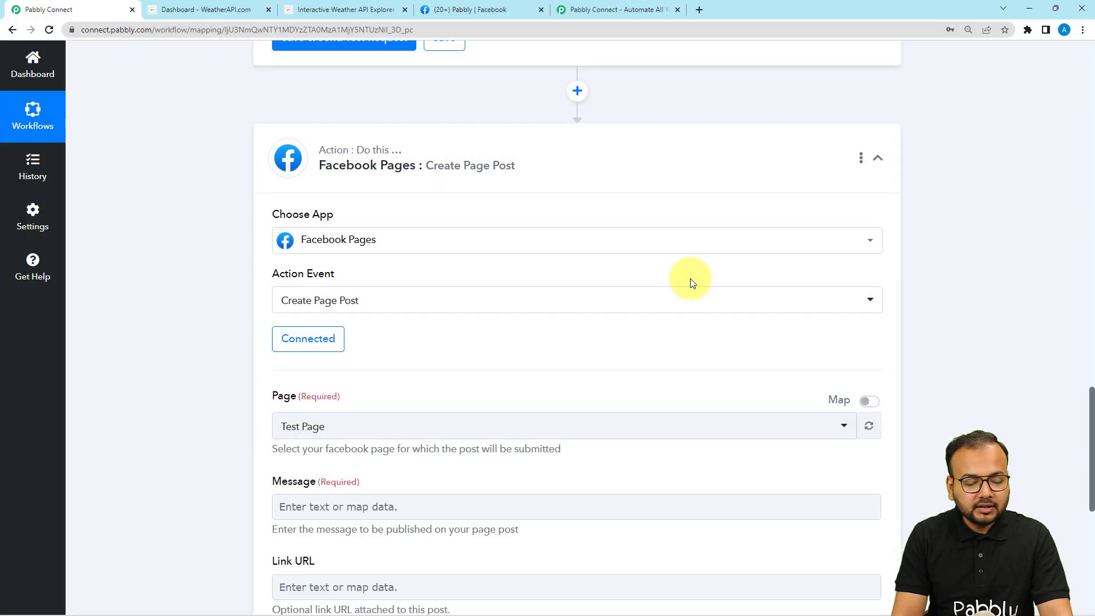
# - Check the Pabbly page on Facebook and select Pabbly as the page that receives the post
pyautogui.scroll(-3, 464, 345)
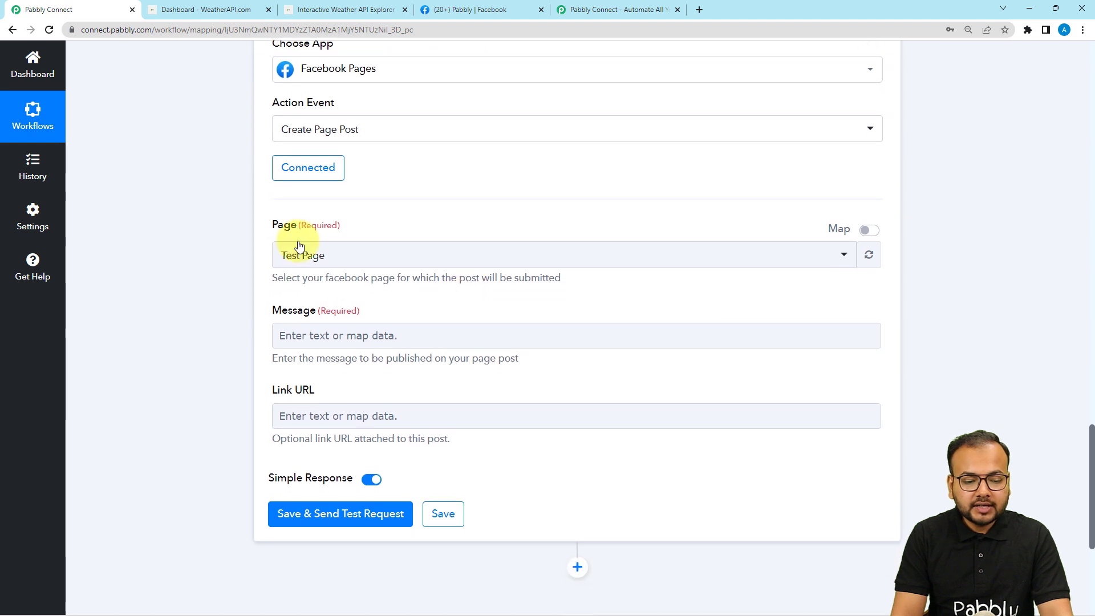
pyautogui.click(308, 251)
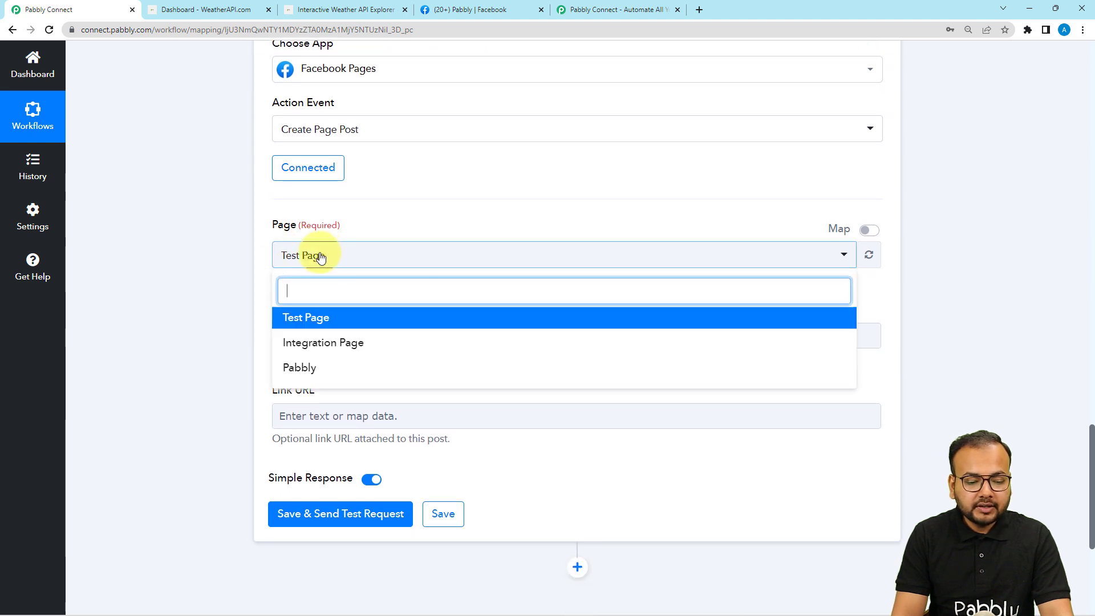
pyautogui.click(232, 271)
pyautogui.click(433, 10)
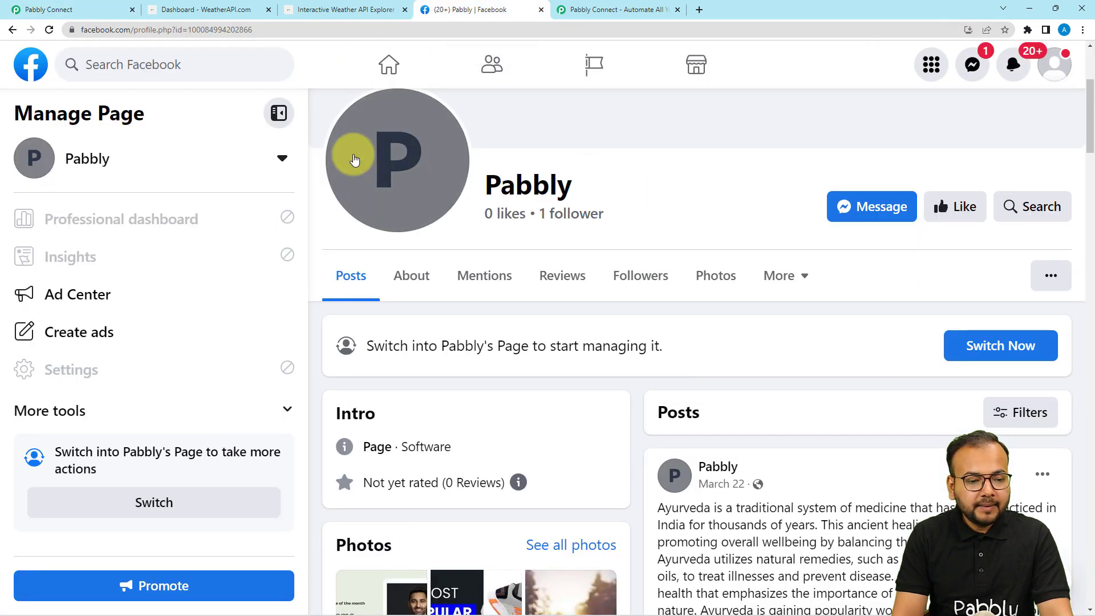
pyautogui.click(105, 6)
pyautogui.click(371, 252)
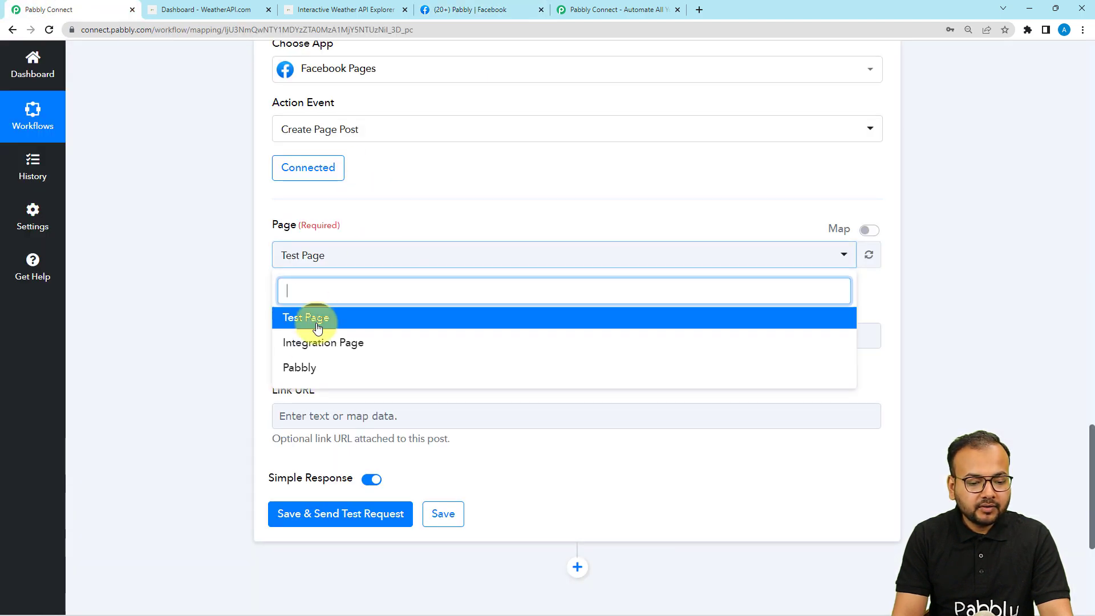
pyautogui.click(308, 368)
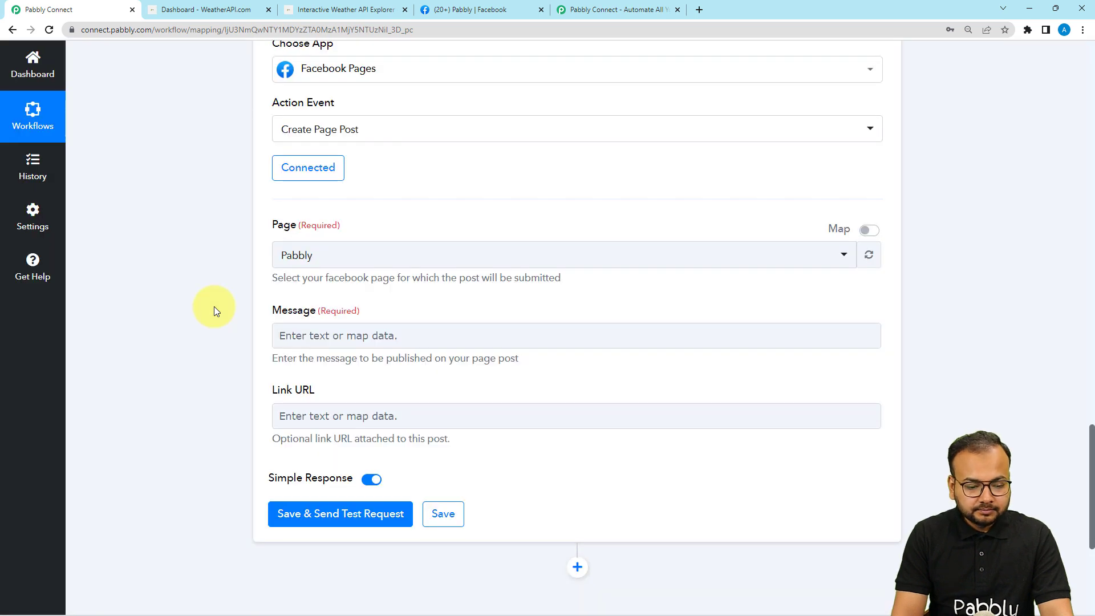
# - Write the post message "Today's Weather Forecast:" with lines "Maximum Temperature in C:", "Weather Condtion:", "Air Quality Index:", "Average Humidity:" and "Have a good day folks!!"
pyautogui.scroll(-1, 214, 308)
pyautogui.click(317, 285)
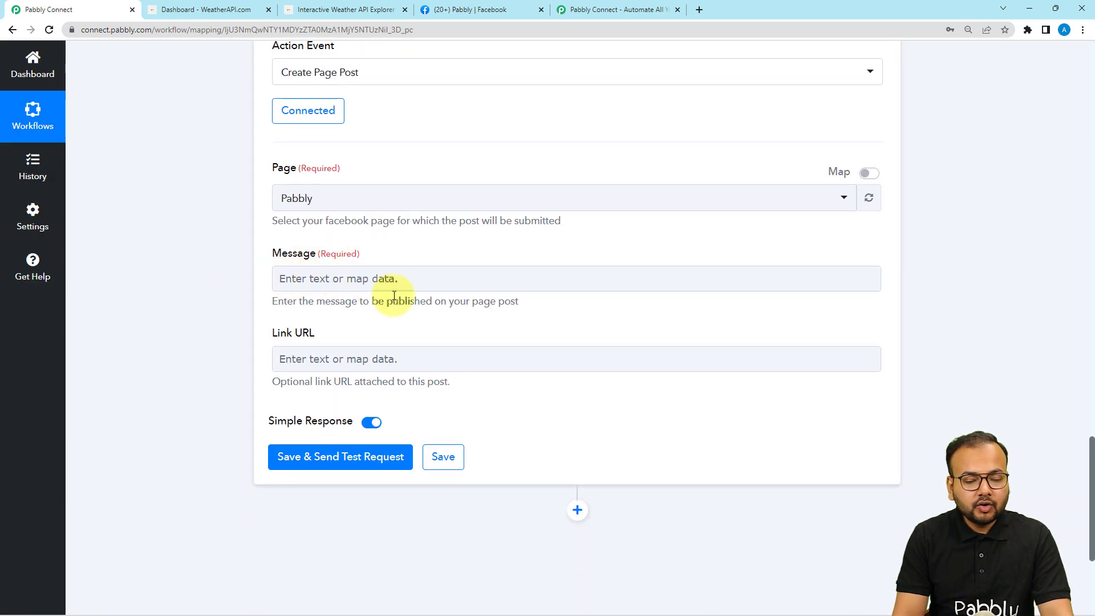
pyautogui.click(423, 279)
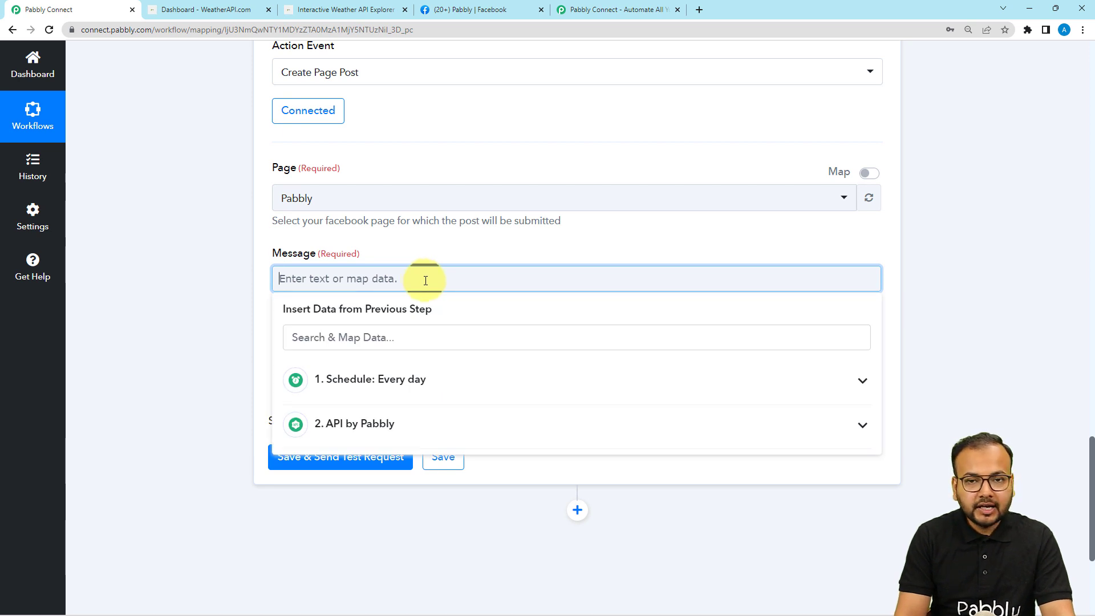
pyautogui.write("Today's Weather Forecast:  Maximum Temperature in C: Weather Condtion: Air Quality Index: Average Humidity:  Have a good day folks!!")
# - Map the API response's Forecastday 0 Day Maxtemp C value after "Maximum Temperature in C:" in the message
pyautogui.scroll(-1, 253, 303)
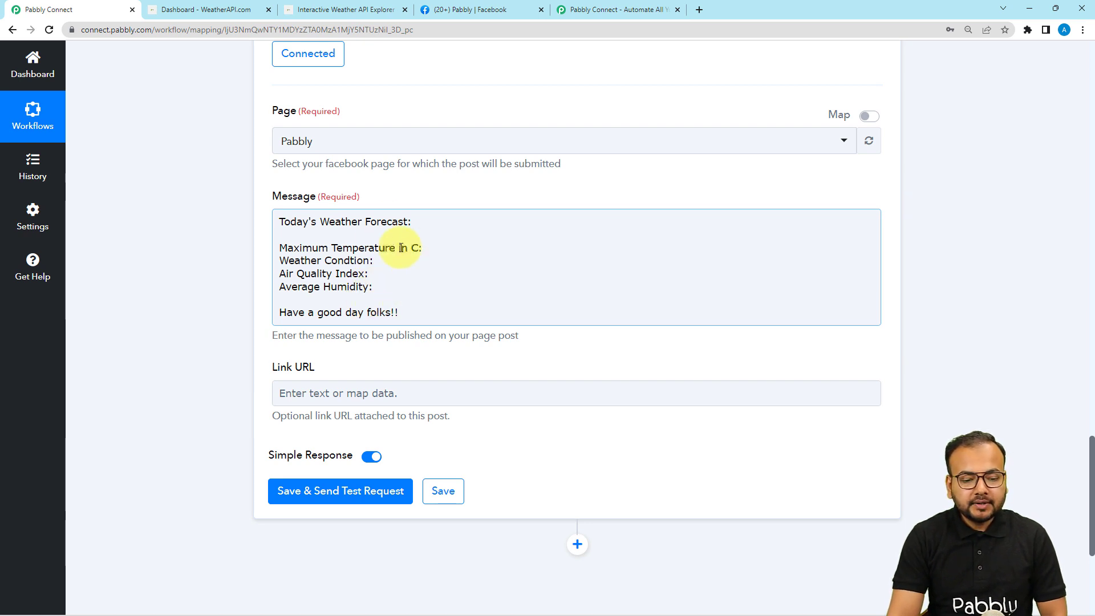
pyautogui.scroll(12, 461, 321)
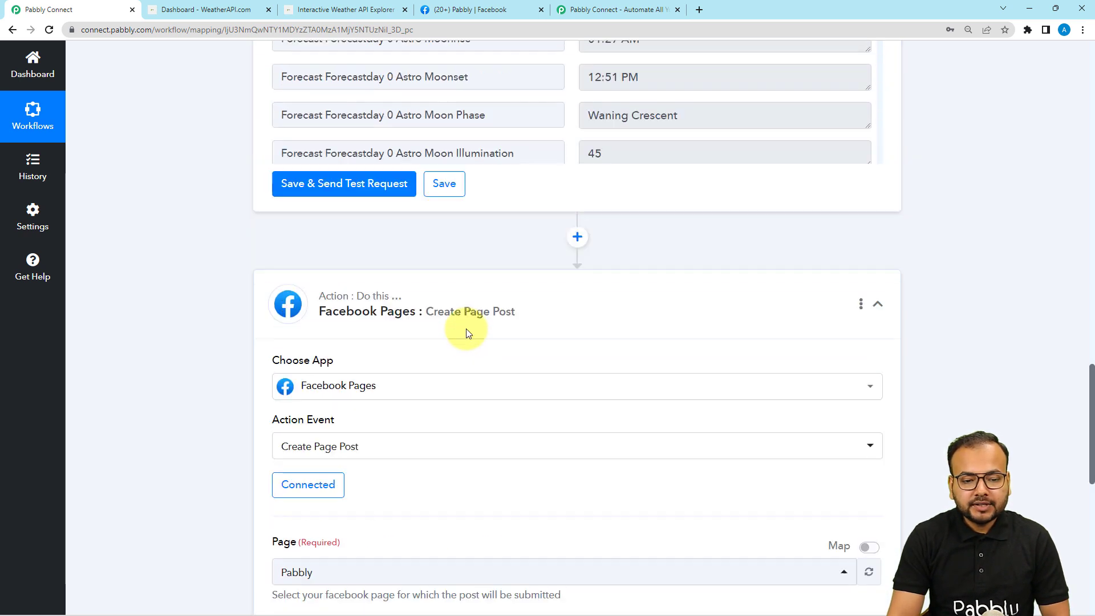
pyautogui.scroll(-2, 477, 330)
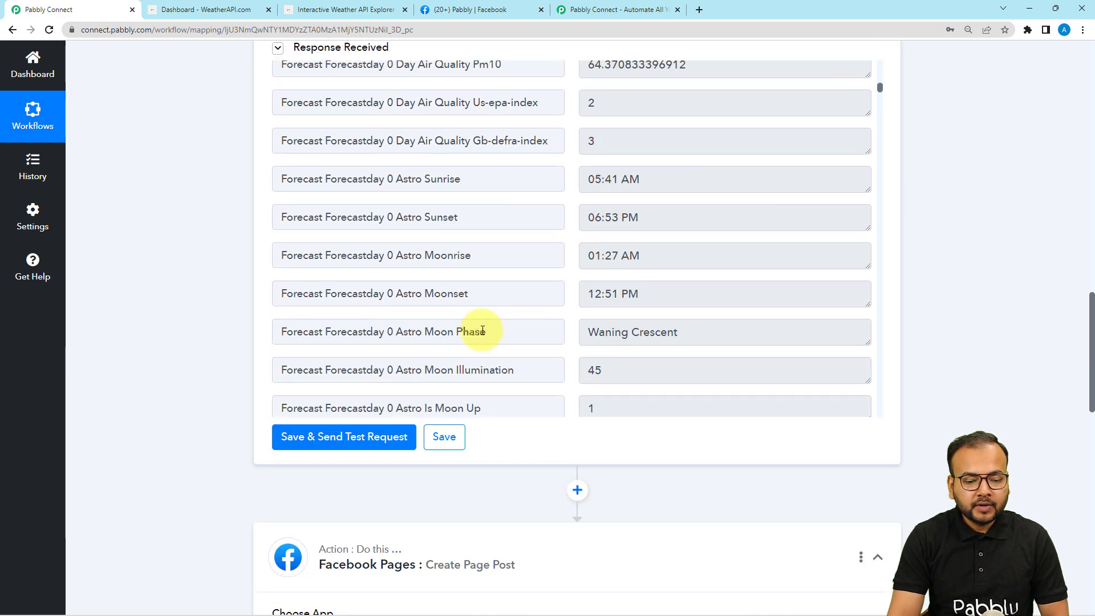
pyautogui.scroll(5, 391, 286)
pyautogui.scroll(-10, 229, 320)
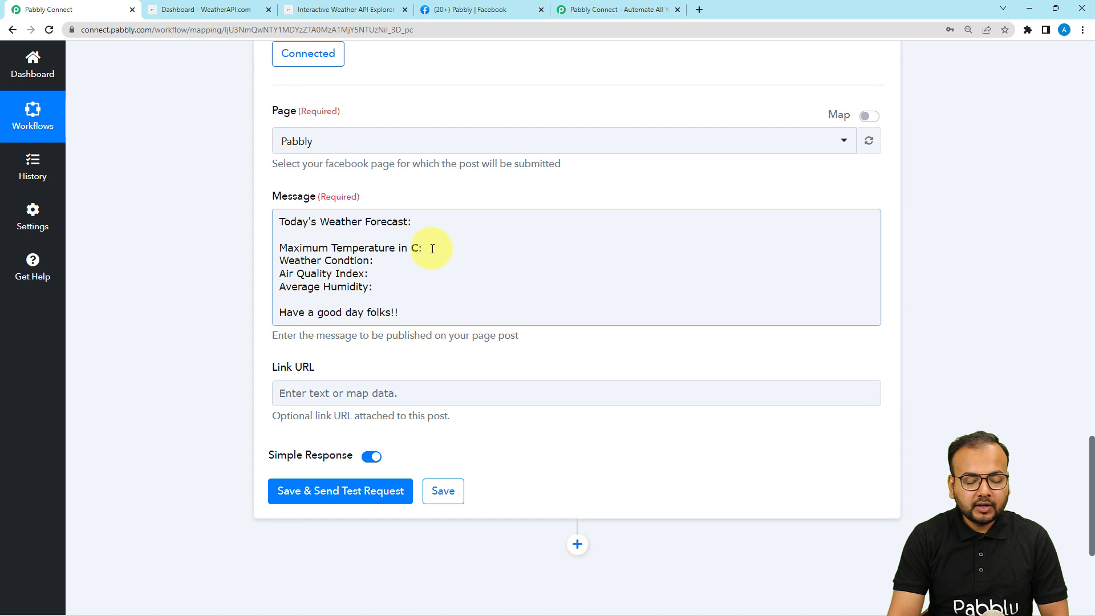
pyautogui.click(416, 254)
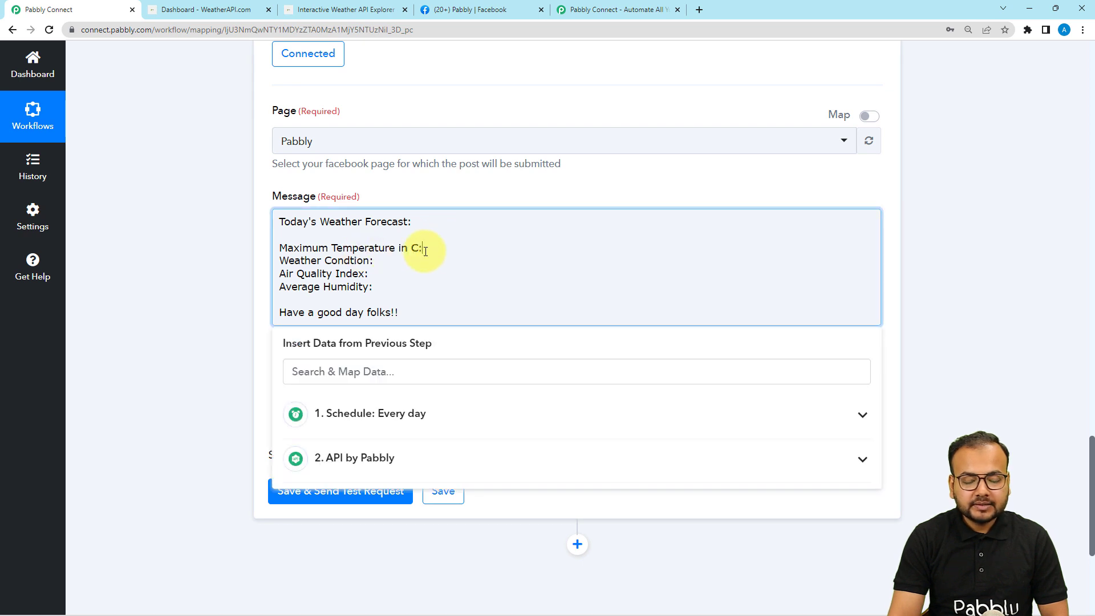
pyautogui.click(341, 471)
pyautogui.scroll(-4, 384, 518)
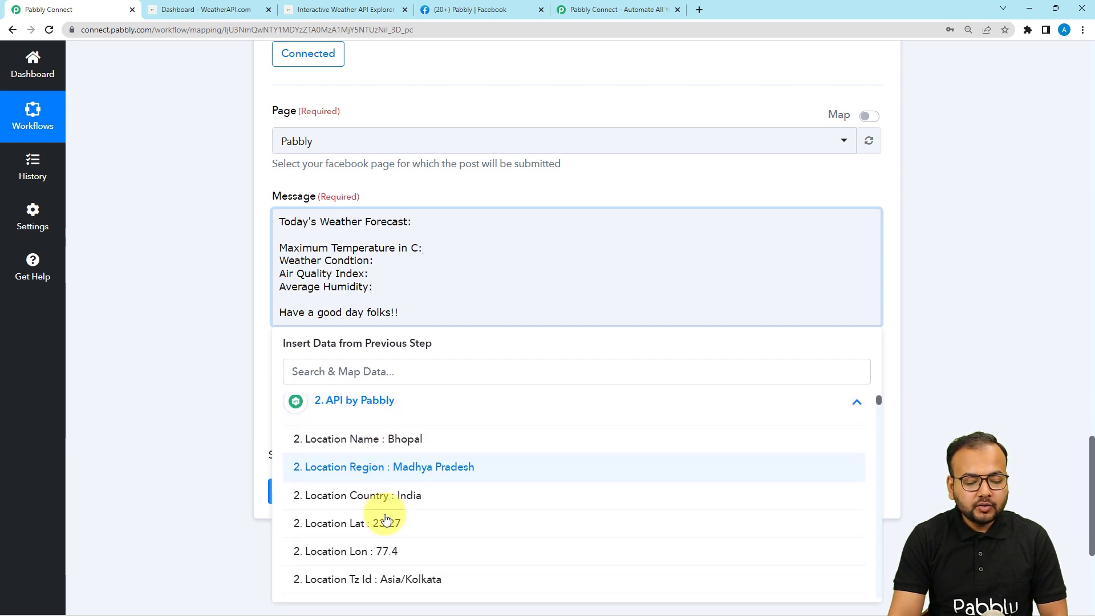
pyautogui.scroll(-11, 385, 519)
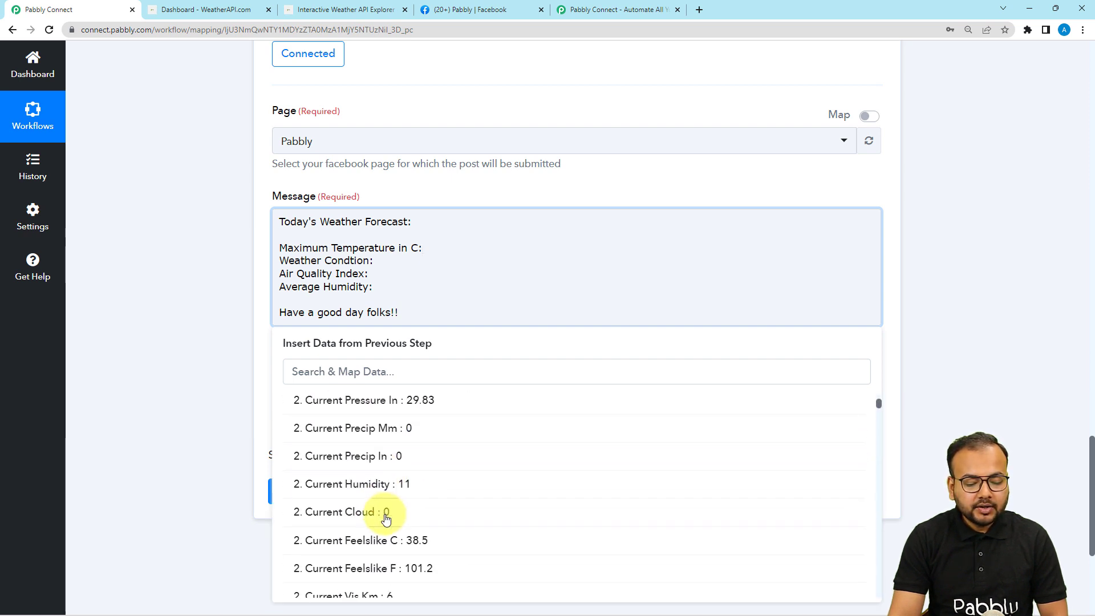
pyautogui.scroll(-12, 386, 518)
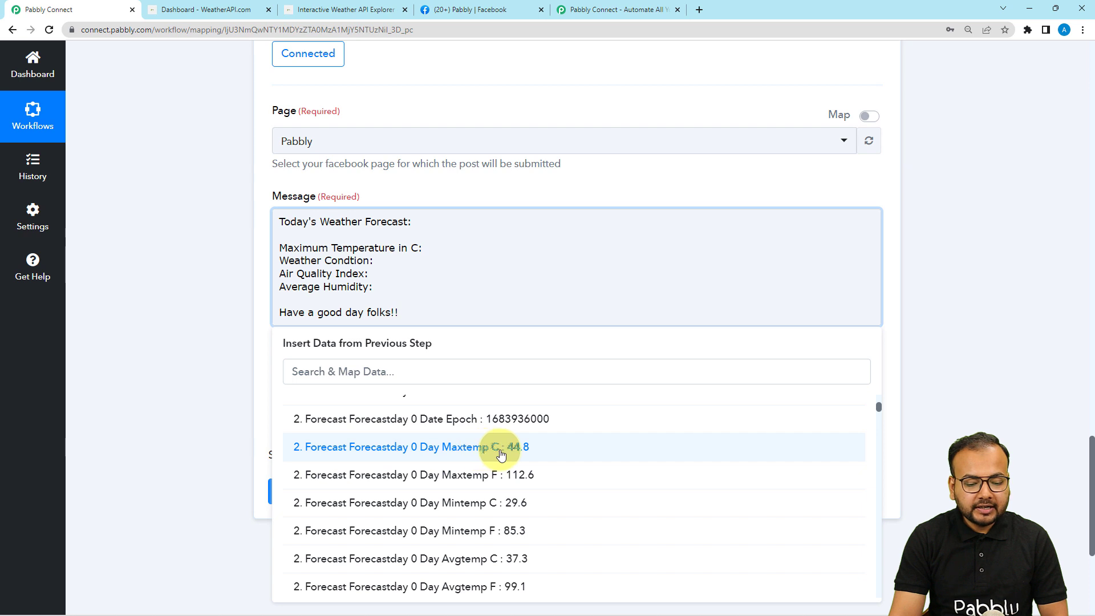
pyautogui.click(500, 451)
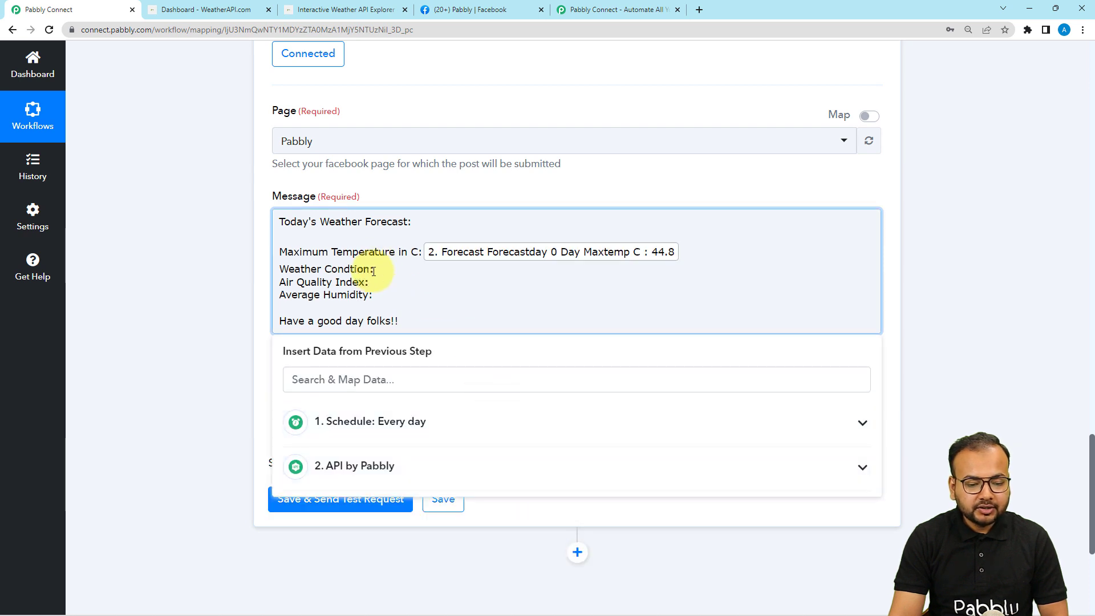
# - Map the API response's Forecastday 0 Day Condition Text value after the weather condition label in the message
pyautogui.click(393, 467)
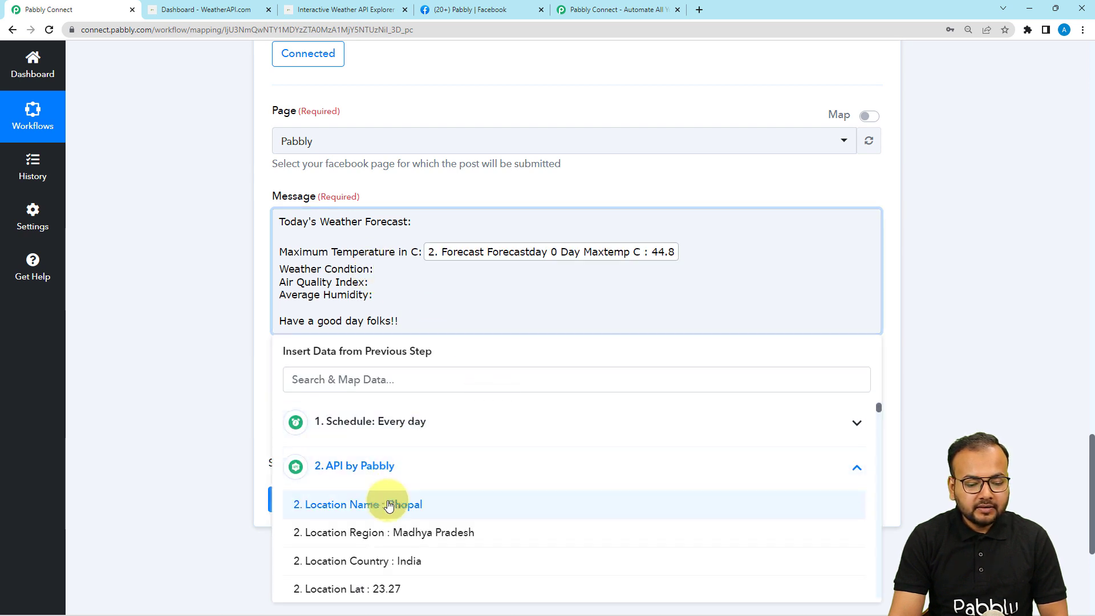
pyautogui.scroll(-9, 398, 507)
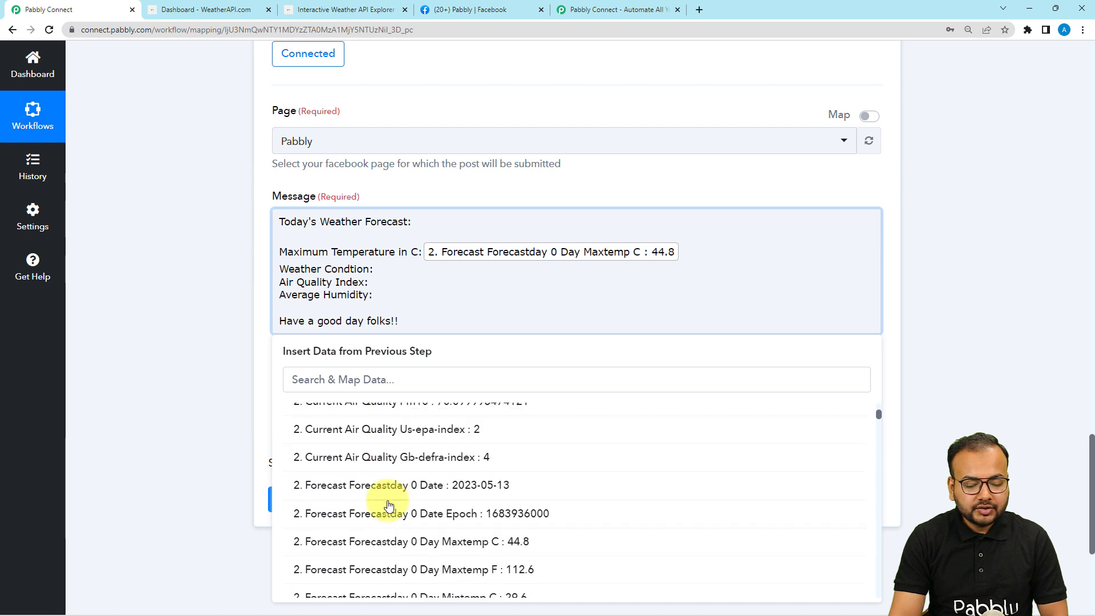
pyautogui.scroll(-5, 388, 506)
pyautogui.scroll(4, 388, 505)
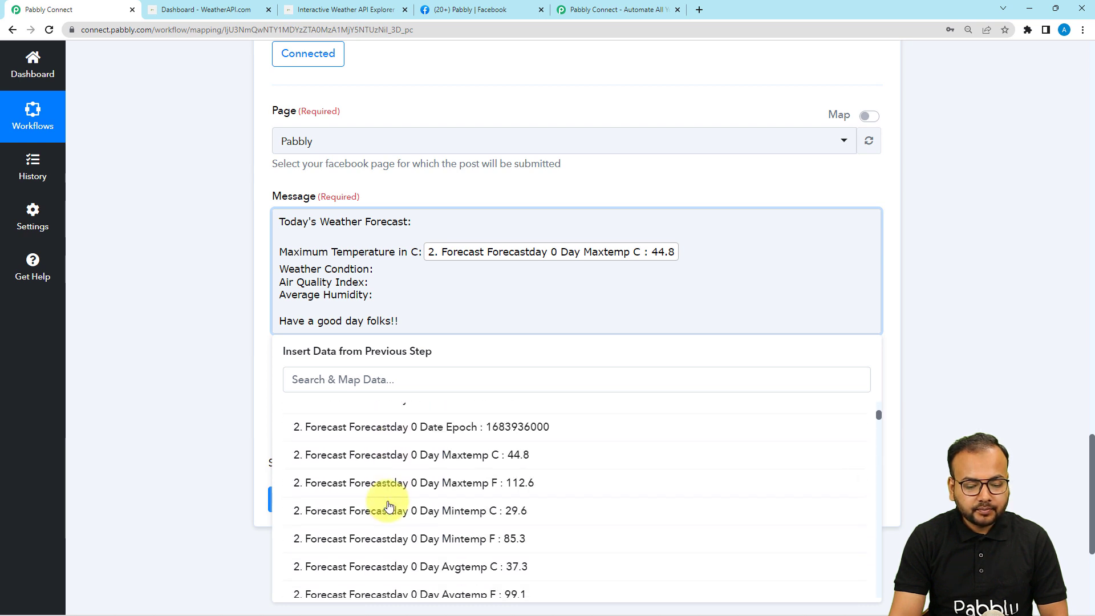
pyautogui.scroll(1, 388, 505)
pyautogui.scroll(-4, 387, 505)
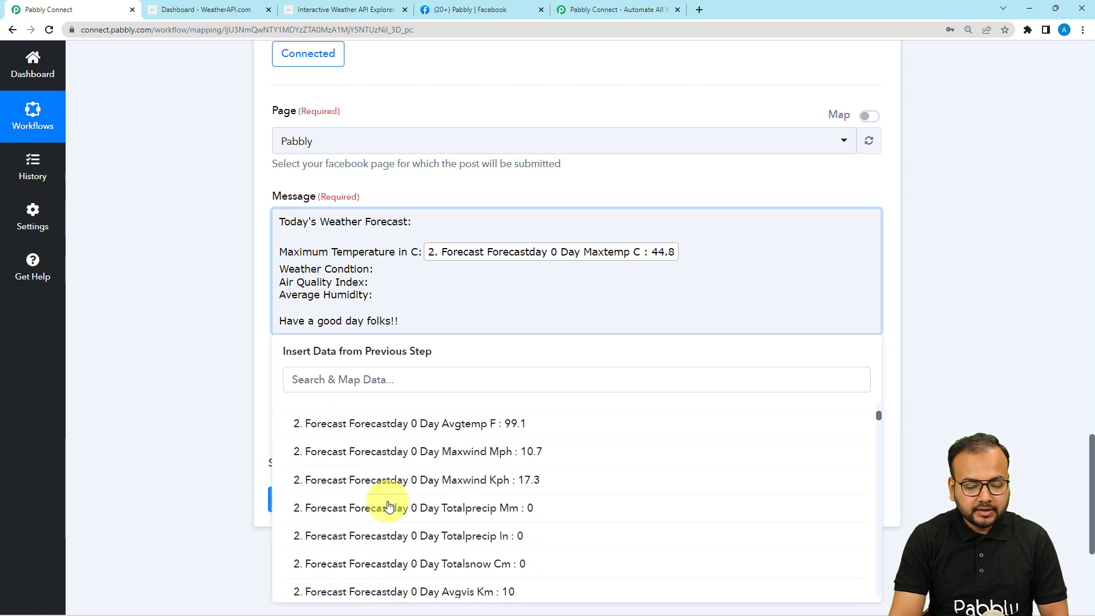
pyautogui.scroll(-3, 387, 505)
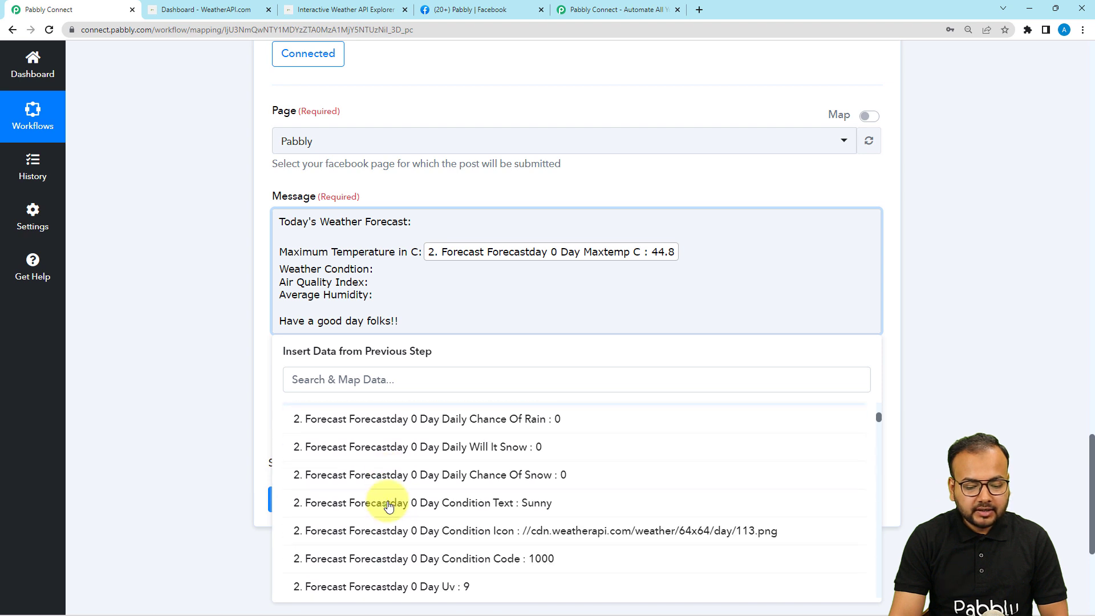
pyautogui.click(466, 513)
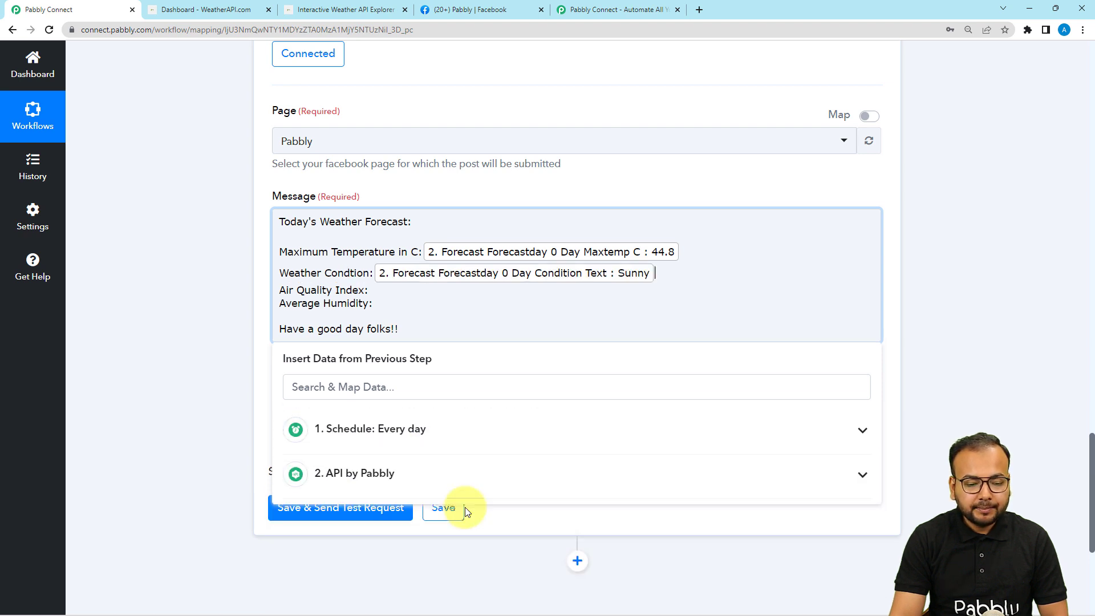
# - Map the API response's Forecastday 0 Day Air Quality Co value after "Air Quality Index:" in the message
pyautogui.click(362, 474)
pyautogui.scroll(-3, 368, 541)
pyautogui.scroll(-5, 370, 545)
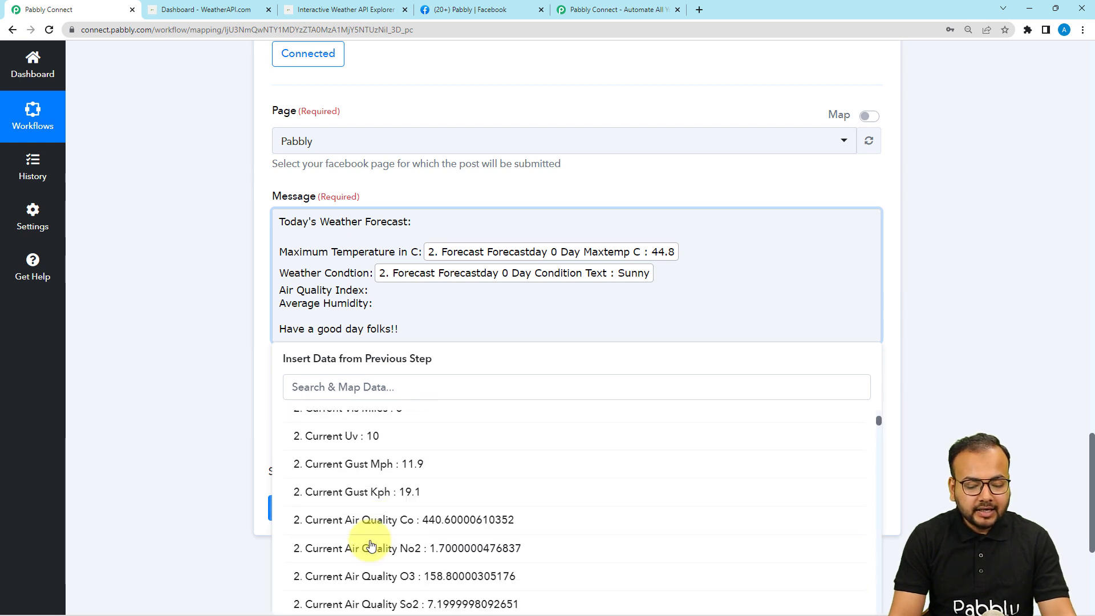
pyautogui.scroll(-3, 370, 546)
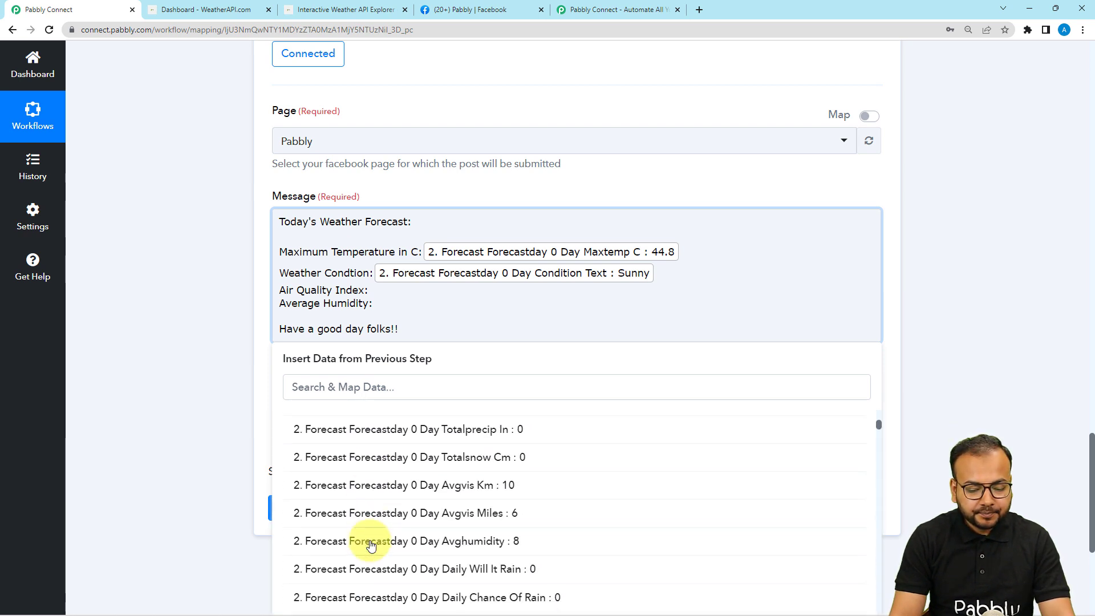
pyautogui.scroll(-7, 370, 546)
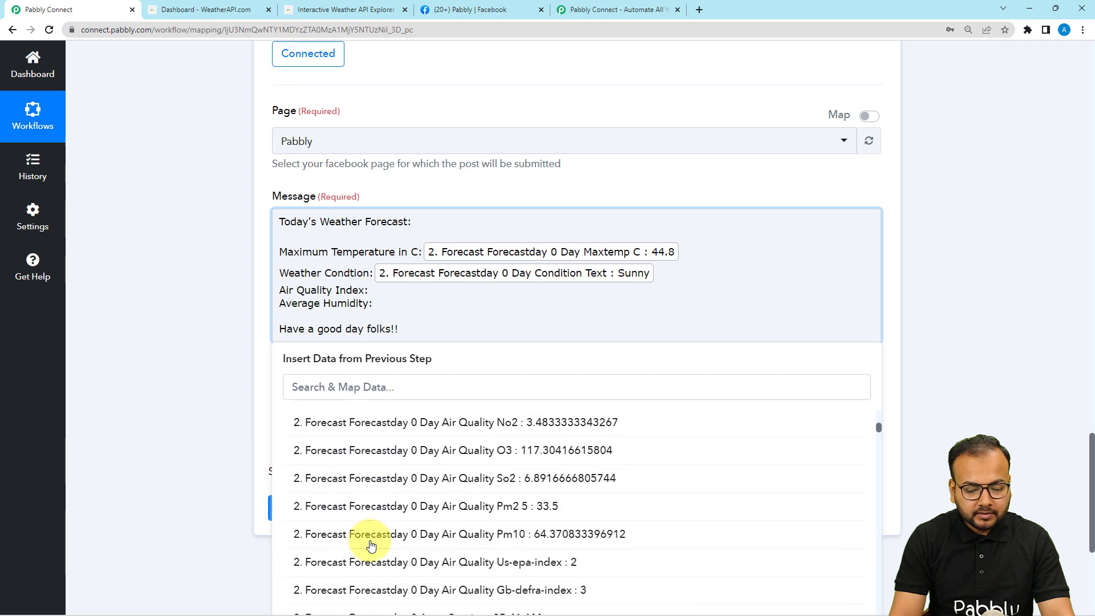
pyautogui.scroll(1, 368, 542)
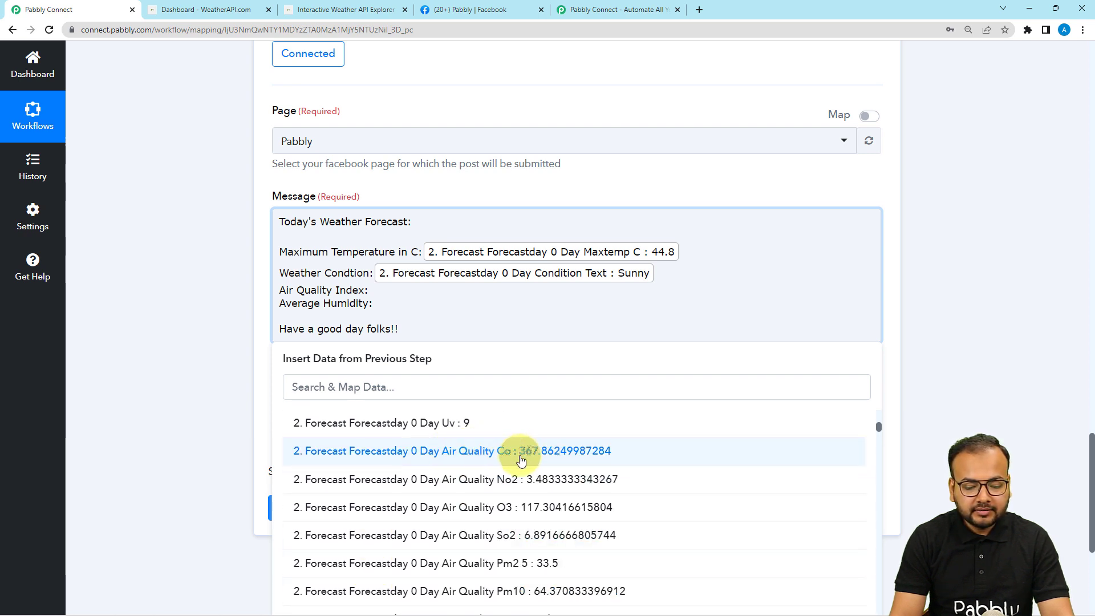
pyautogui.click(550, 452)
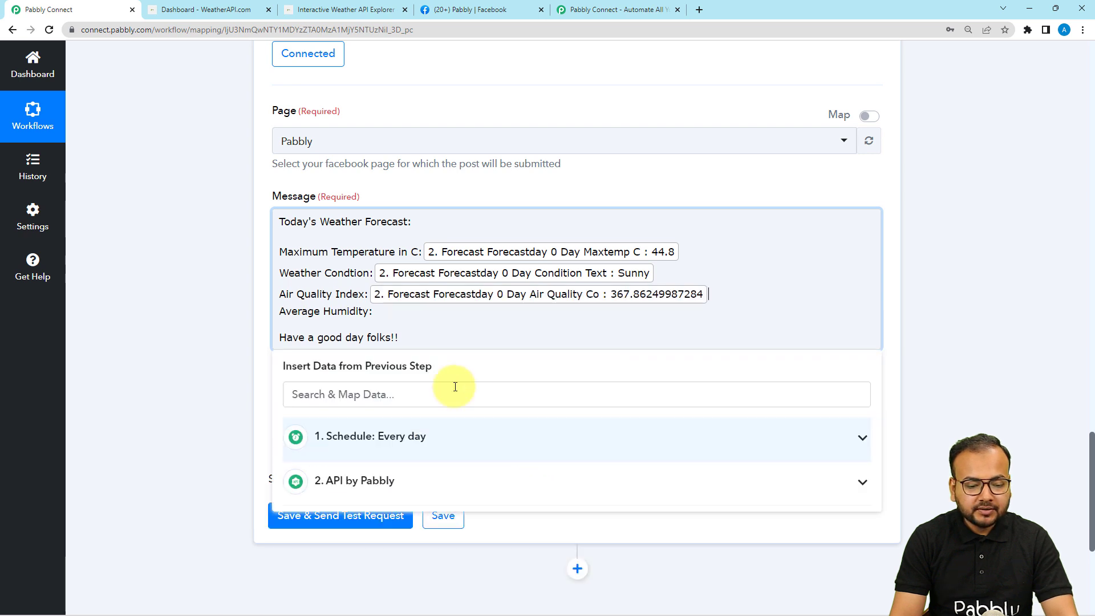
# - Map the API response's Forecastday 0 Day Avghumidity value after "Average Humidity:" in the message and add a % sign behind it
pyautogui.click(389, 484)
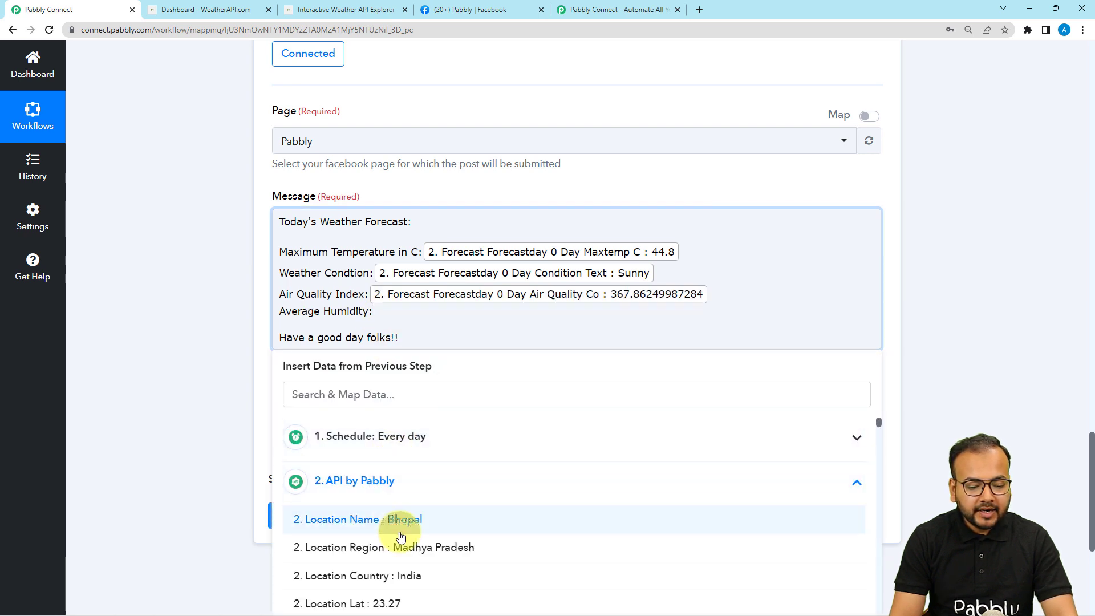
pyautogui.scroll(-10, 391, 538)
pyautogui.scroll(-5, 225, 432)
pyautogui.scroll(-8, 435, 301)
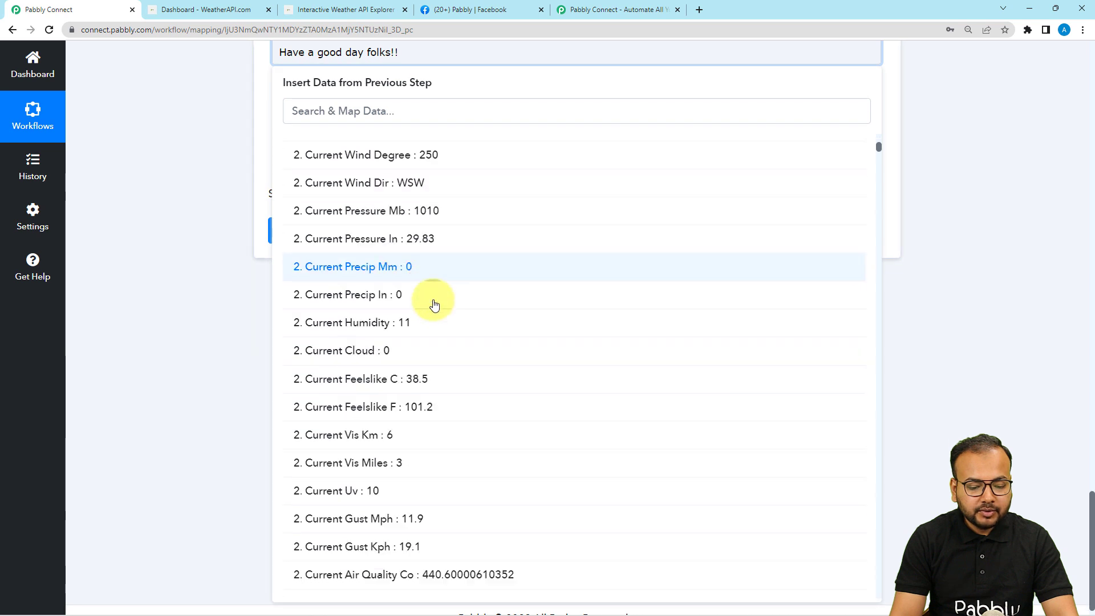
pyautogui.scroll(-2, 442, 365)
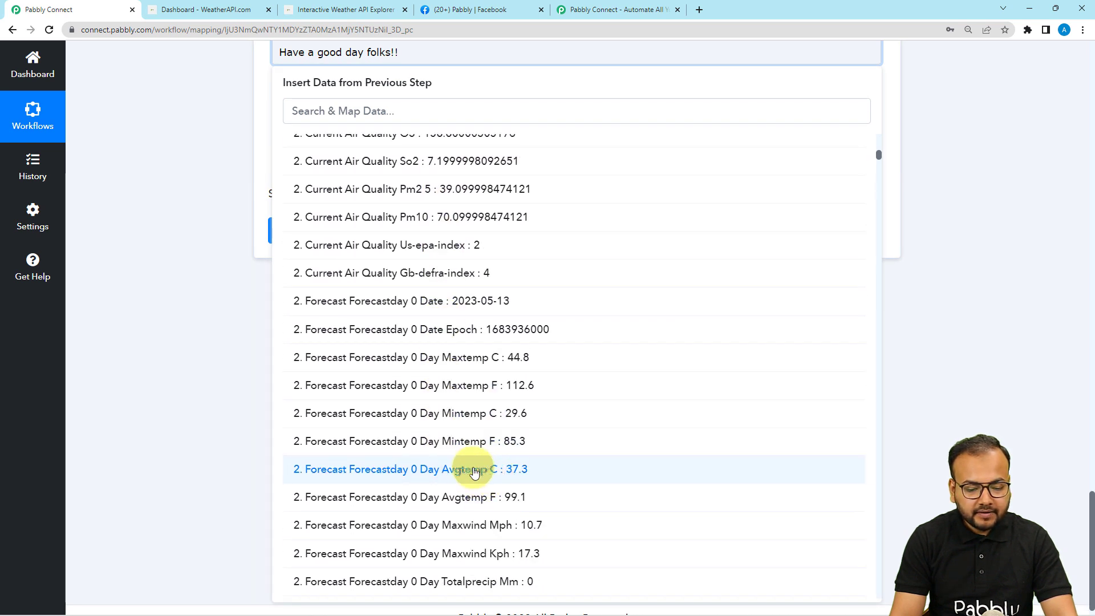
pyautogui.scroll(-3, 466, 445)
pyautogui.scroll(-2, 462, 443)
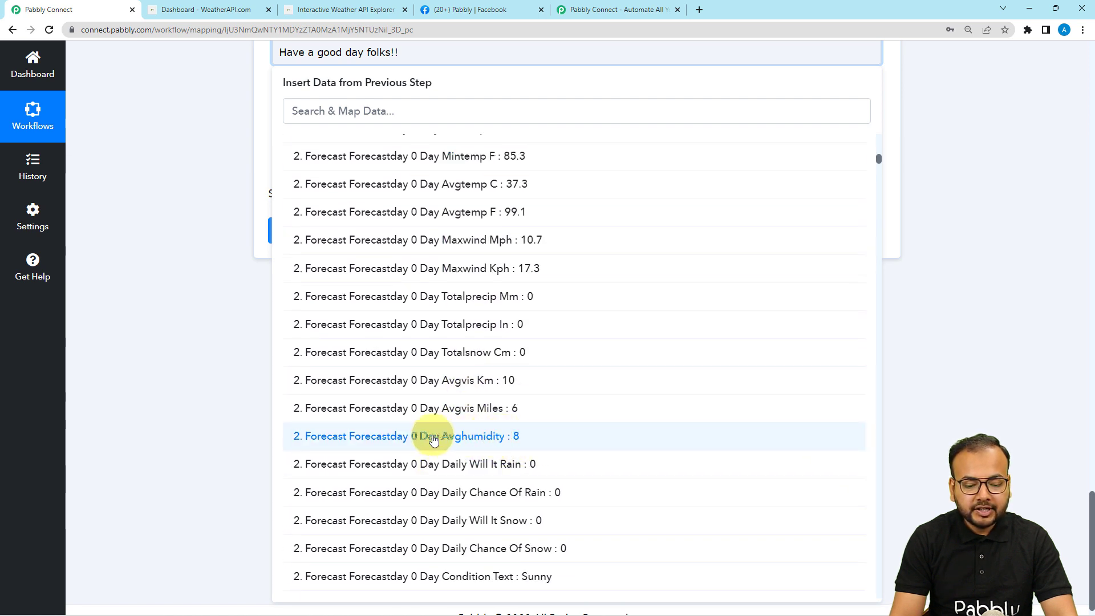
pyautogui.click(476, 438)
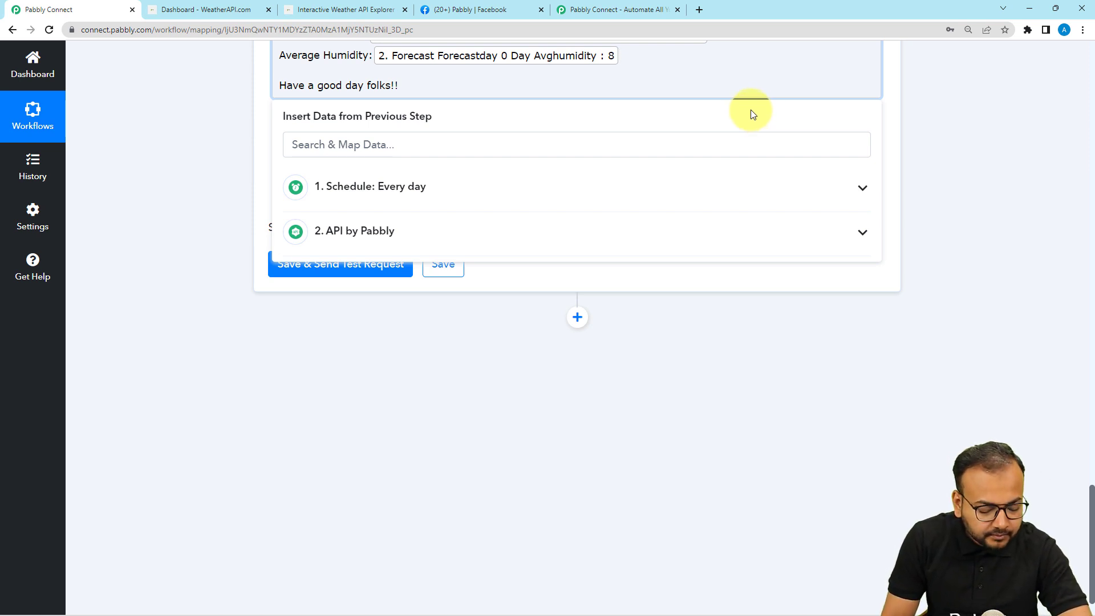
pyautogui.click(220, 132)
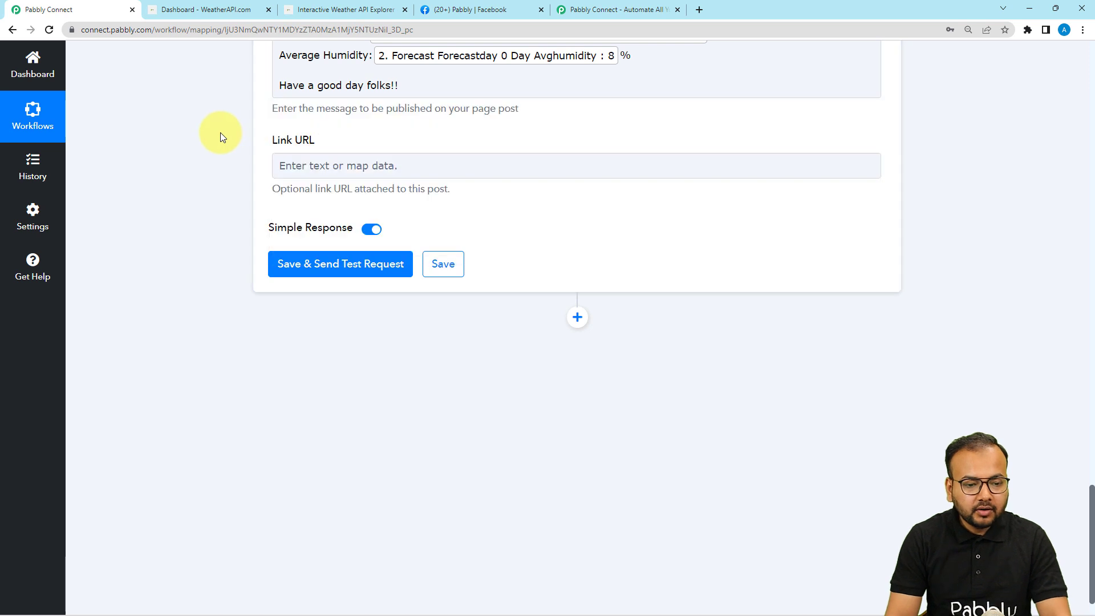
pyautogui.scroll(3, 225, 191)
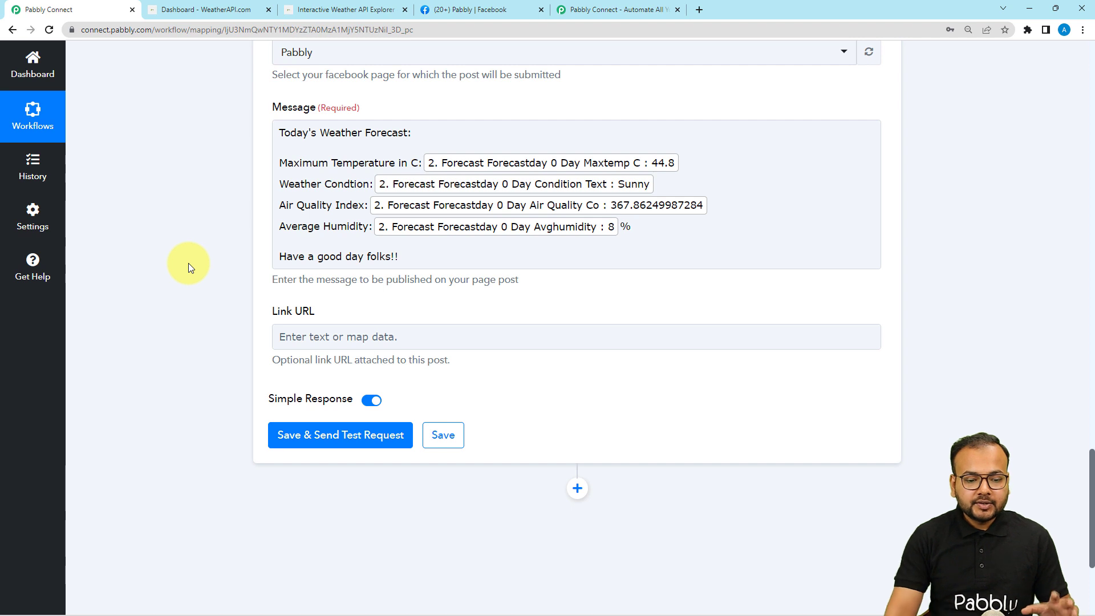
# - Switch to the Pabbly Facebook page and look at its most recent post
pyautogui.scroll(-2, 189, 262)
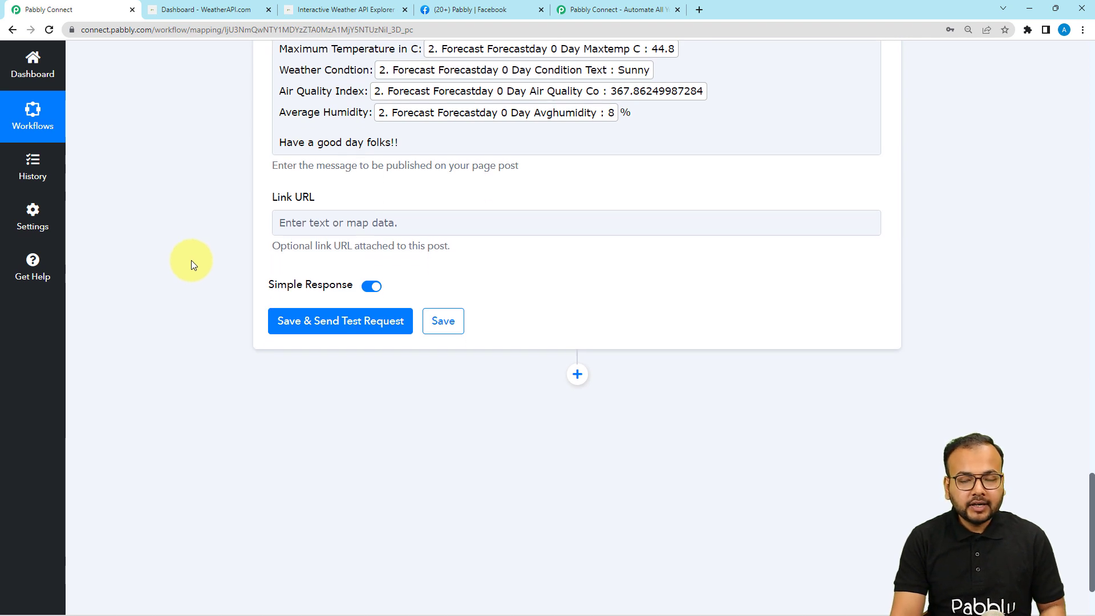
pyautogui.click(501, 10)
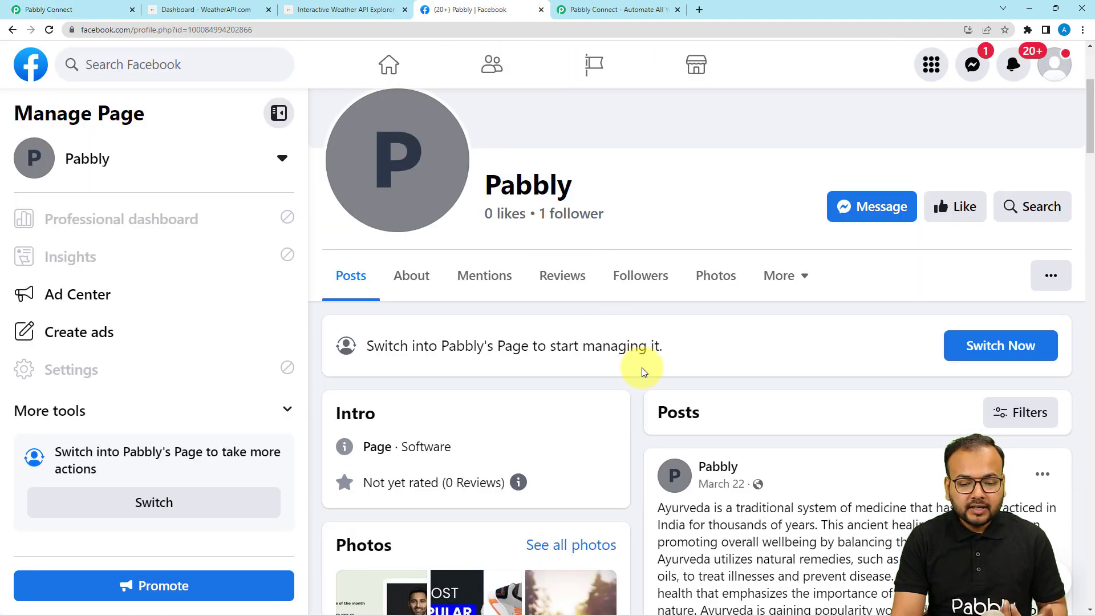
pyautogui.scroll(-1, 655, 370)
pyautogui.click(106, 10)
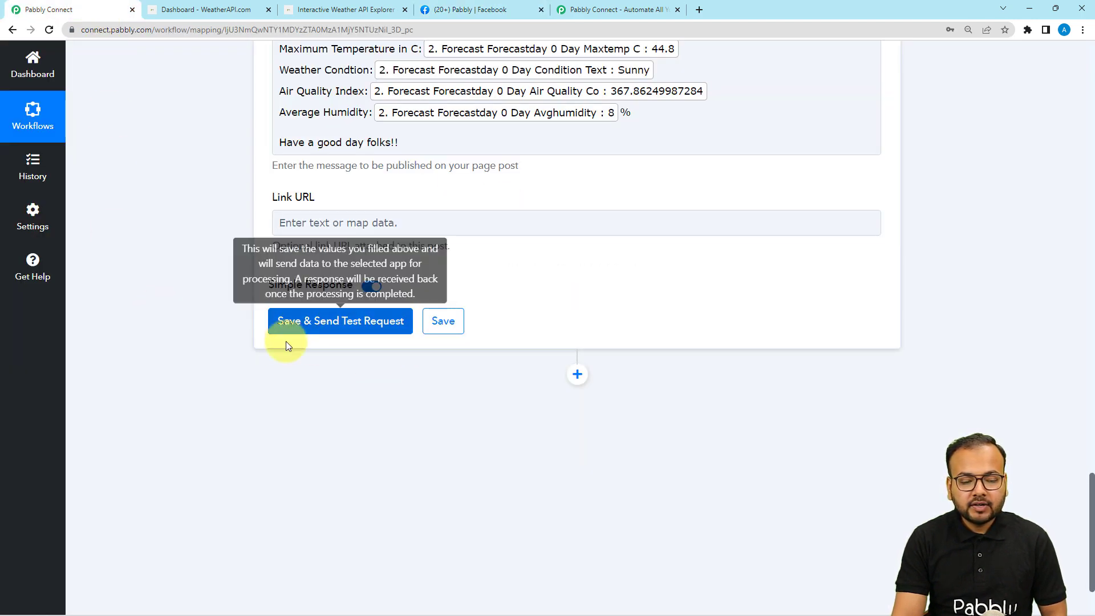
pyautogui.click(425, 9)
pyautogui.scroll(-3, 761, 285)
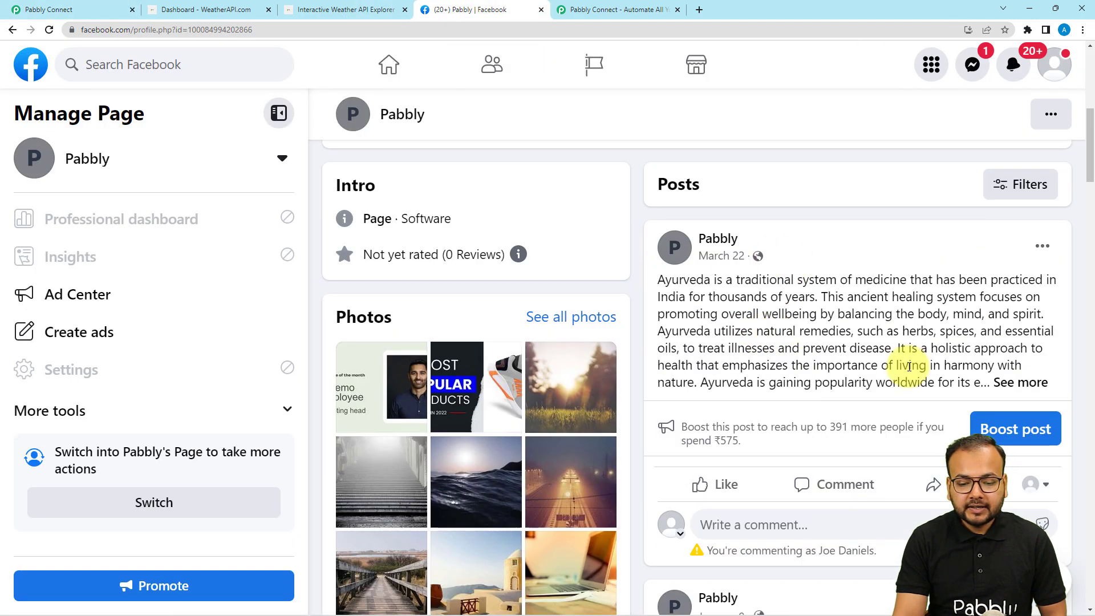
# - Save the Create Page Post action in Pabbly Connect with a test request, and view the full new post on the refreshed Facebook page
pyautogui.click(72, 8)
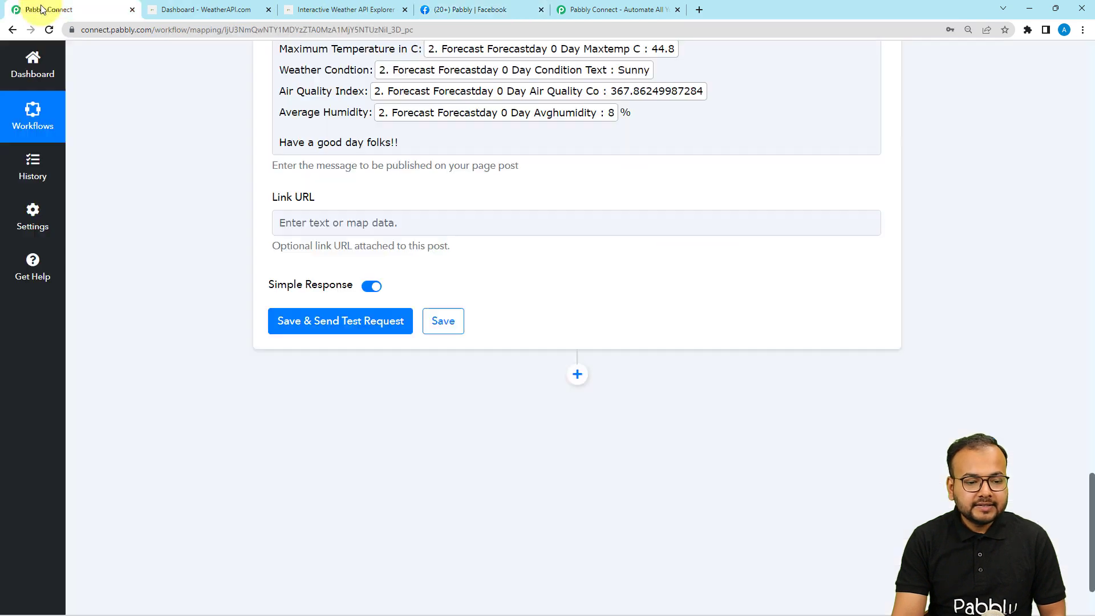
pyautogui.click(287, 320)
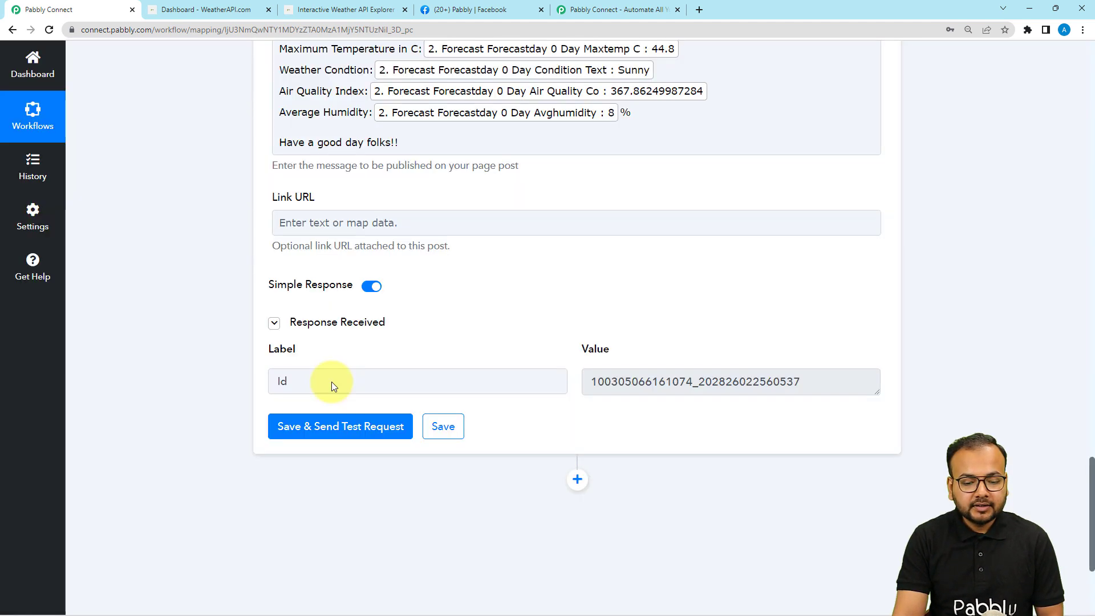
pyautogui.click(516, 9)
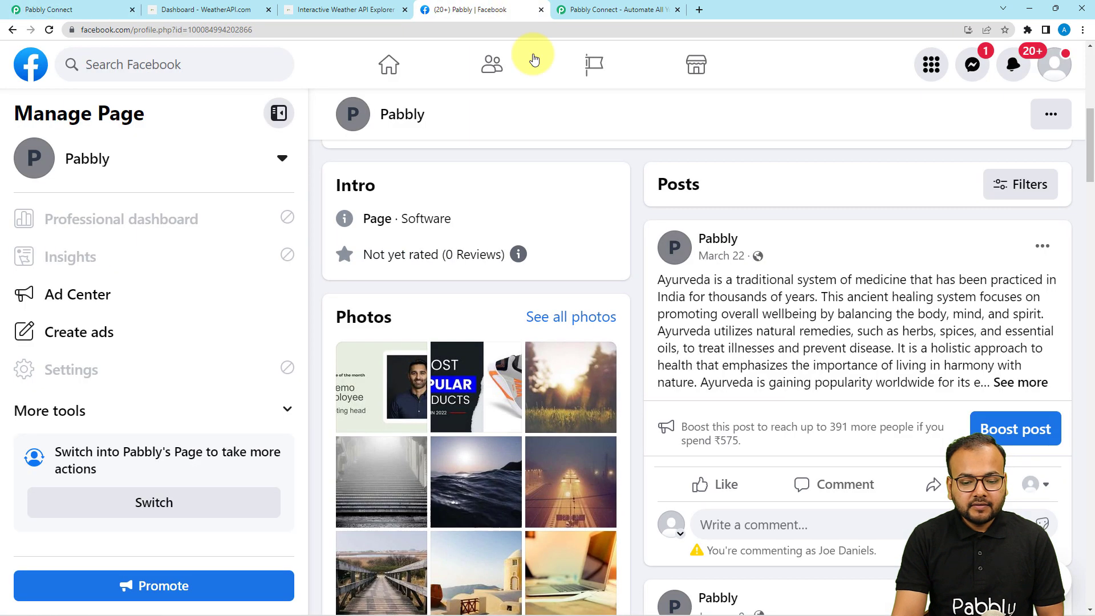
pyautogui.click(49, 29)
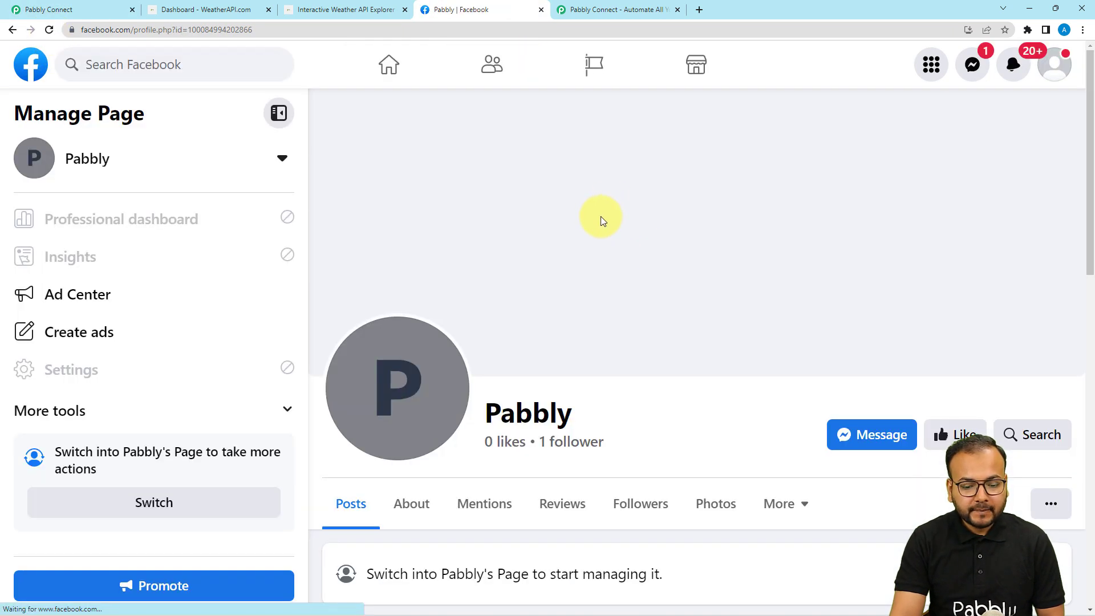
pyautogui.scroll(-2, 601, 221)
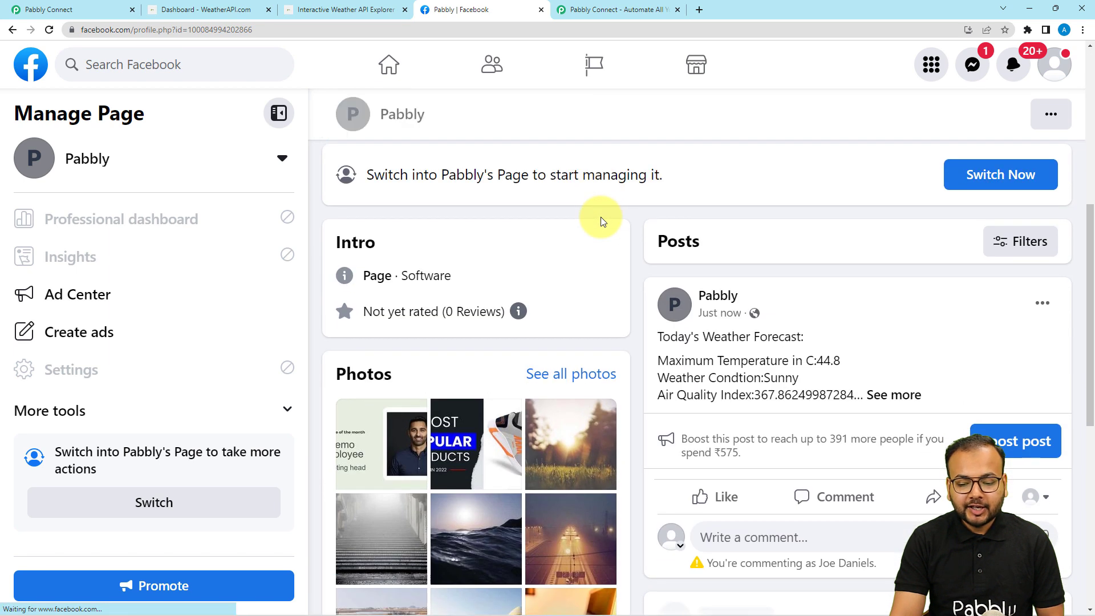
pyautogui.click(900, 394)
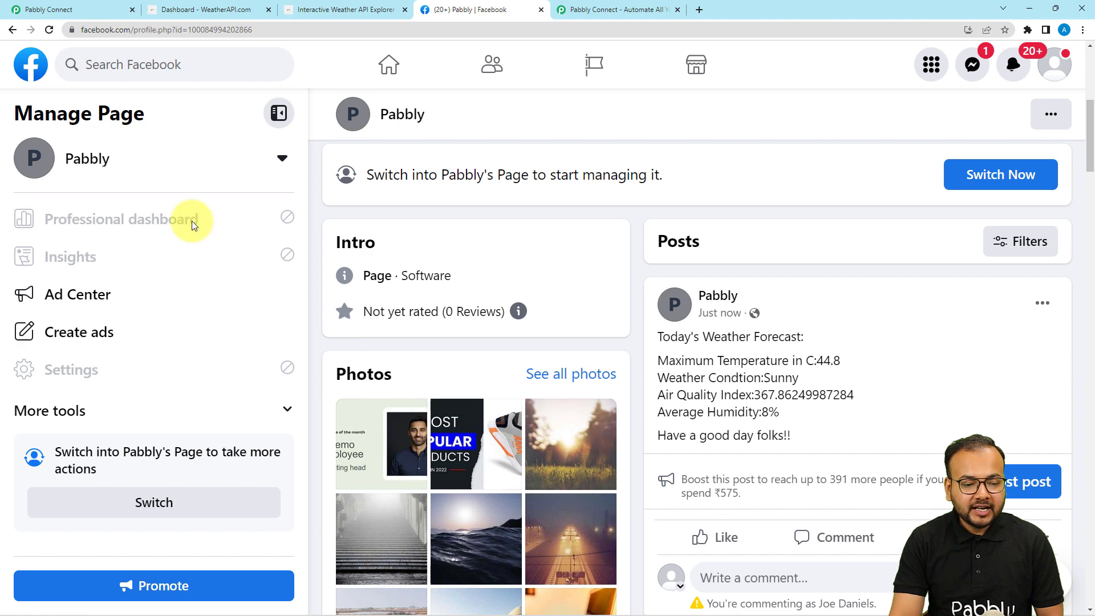
# - Return to Pabbly Connect and collapse the Facebook Pages, API by Pabbly and Schedule steps of the workflow
pyautogui.click(86, 11)
pyautogui.scroll(10, 160, 165)
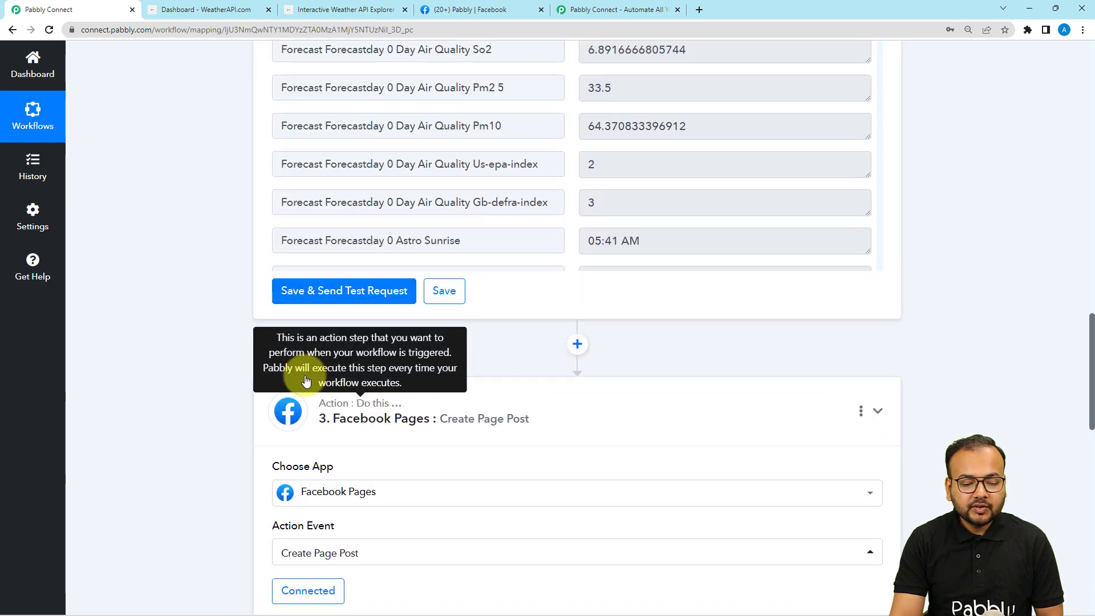
pyautogui.click(319, 399)
pyautogui.scroll(10, 172, 299)
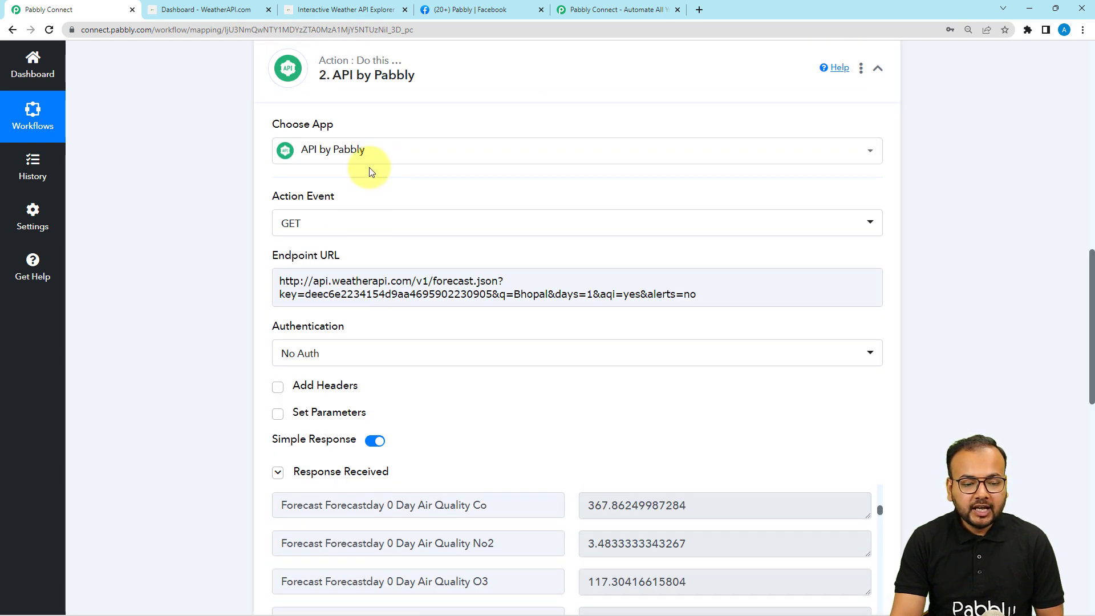
pyautogui.scroll(4, 353, 239)
pyautogui.click(258, 228)
pyautogui.scroll(8, 165, 196)
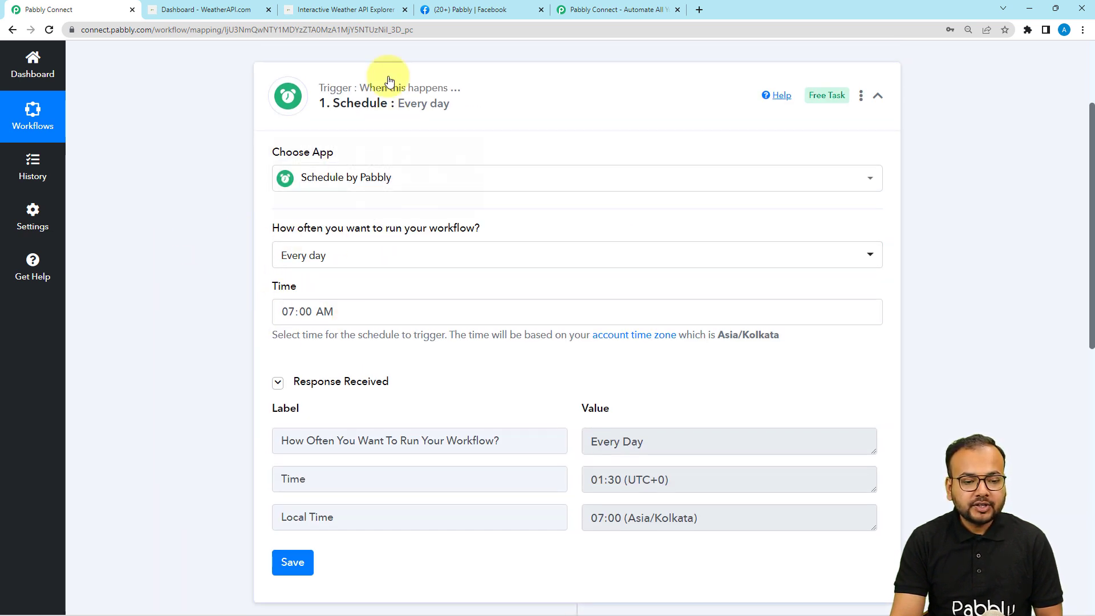
pyautogui.click(384, 101)
pyautogui.scroll(3, 174, 151)
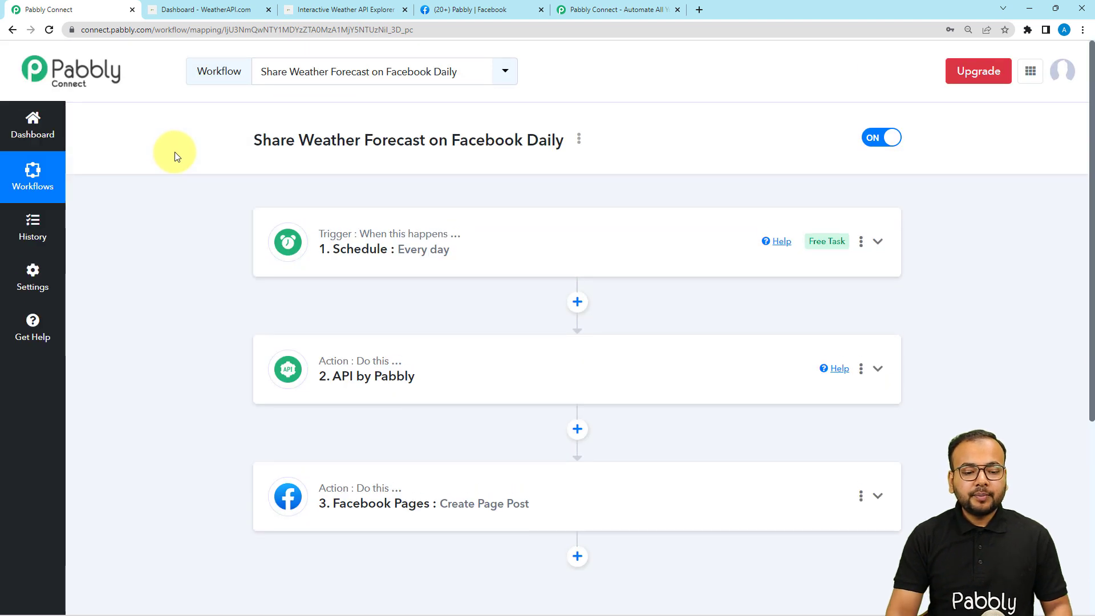